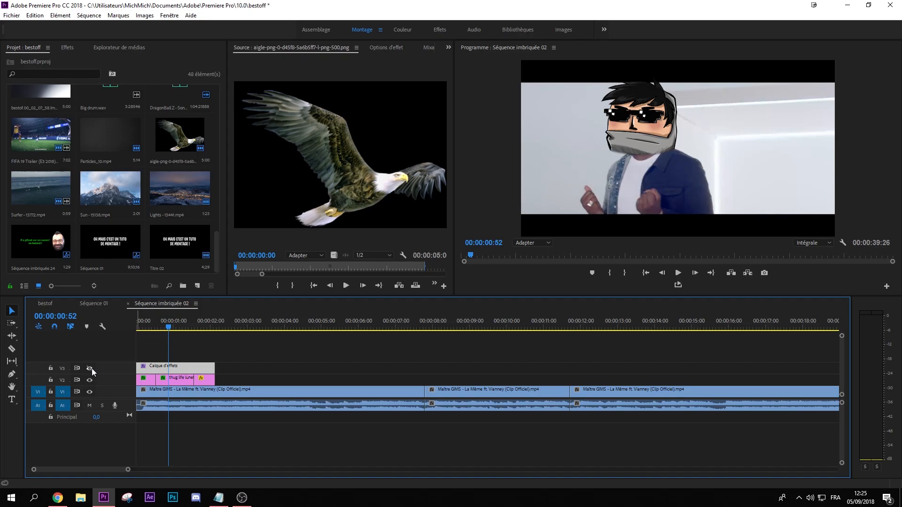
Compare the frames near the start of the nested sequence with the Calque d'effets track hidden and shown.
left_click(162, 379)
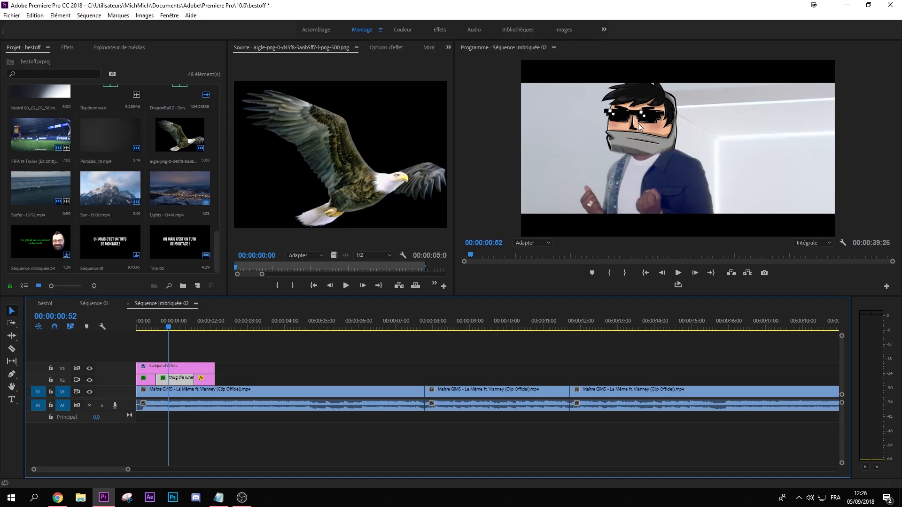
mouse_move(149, 322)
left_mouse_down()
mouse_move(214, 326)
mouse_move(136, 326)
left_mouse_up()
left_click(151, 325)
left_click(90, 368)
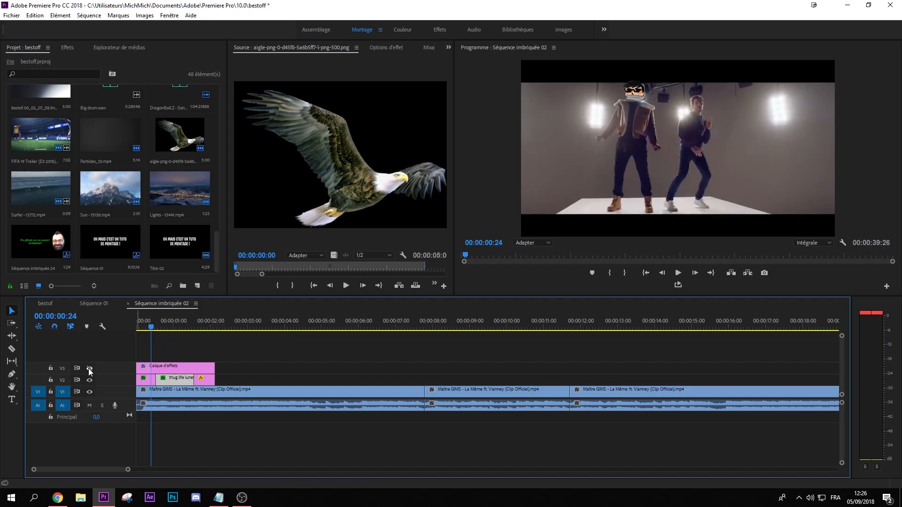
left_click(90, 368)
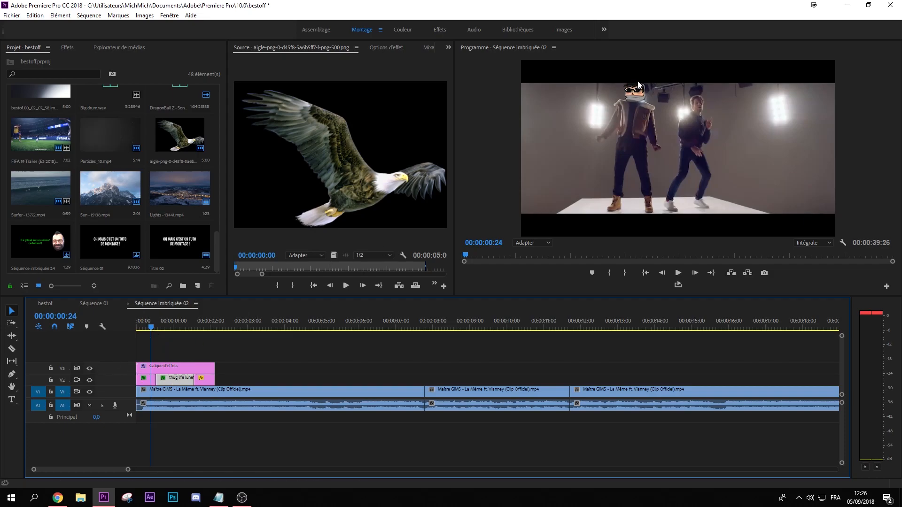
left_click(90, 368)
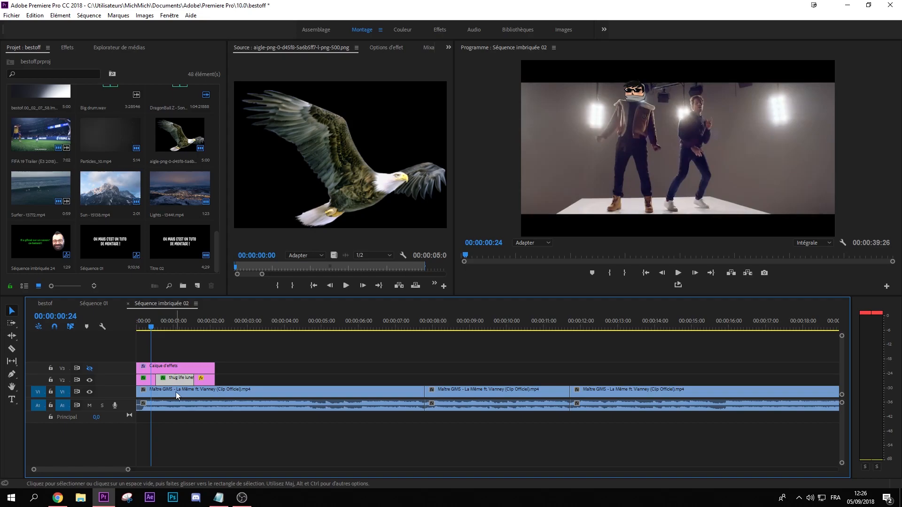
left_click(176, 392)
scroll(135, 398, "down", 2)
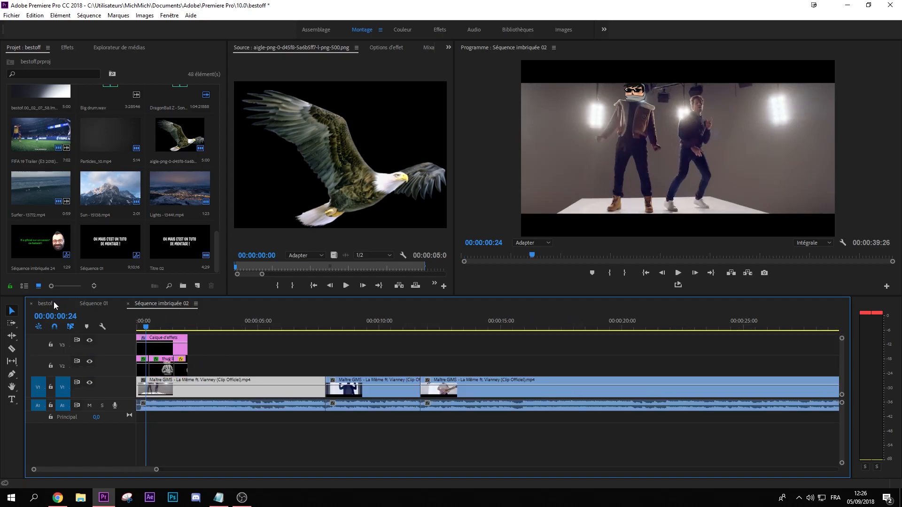
Switch to the bestof sequence and try the Imbriquer command on the clip just before Séquence imbriquée 02.
left_click(53, 301)
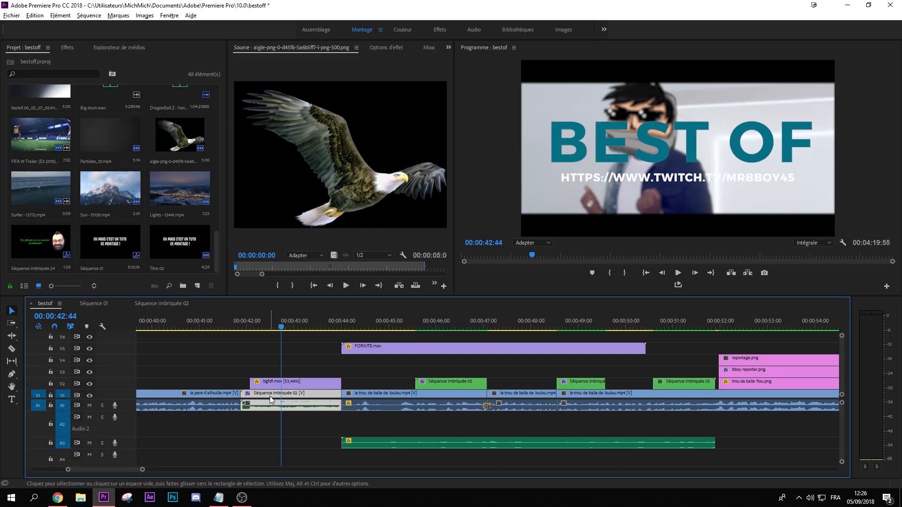
key("=")
right_click(316, 395)
left_click(193, 394)
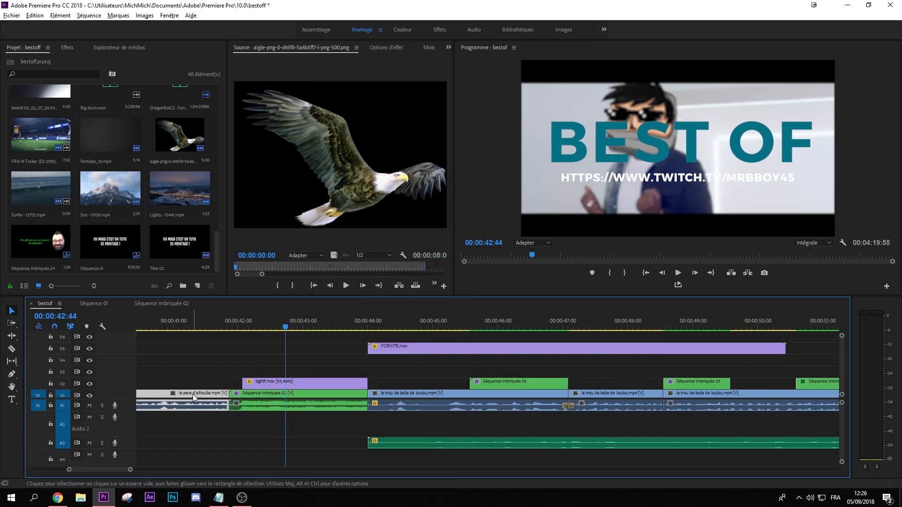
right_click(193, 394)
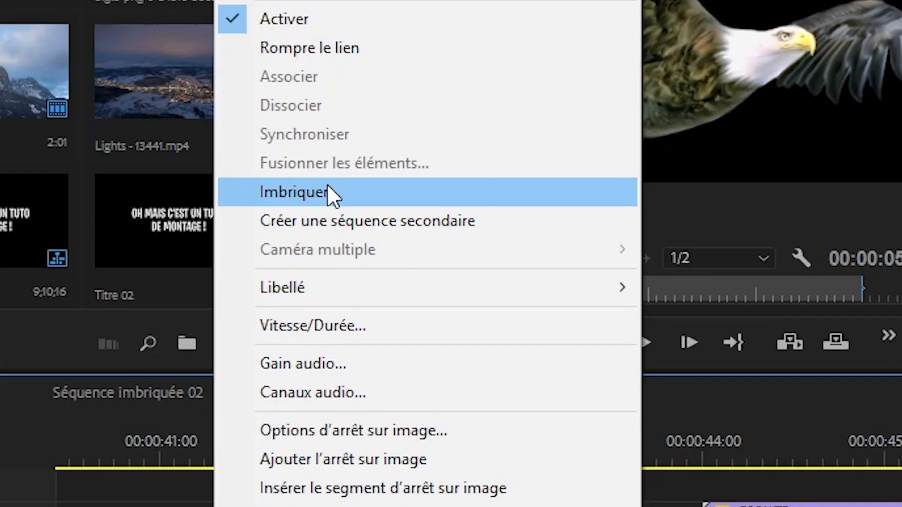
left_click(328, 188)
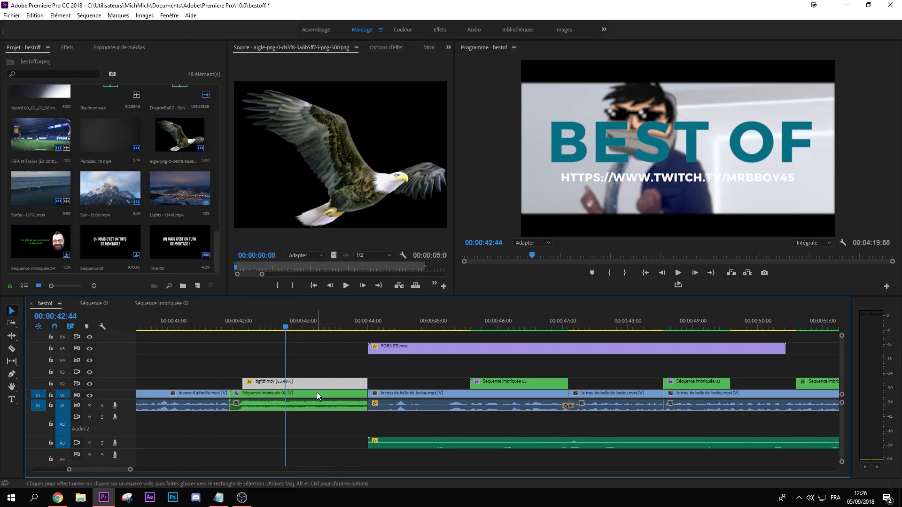
Nest the Séquence imbriquée 02 clip and the video clip above it on V2 together, keeping the default name.
left_click(308, 402)
scroll(313, 360, "down", 1)
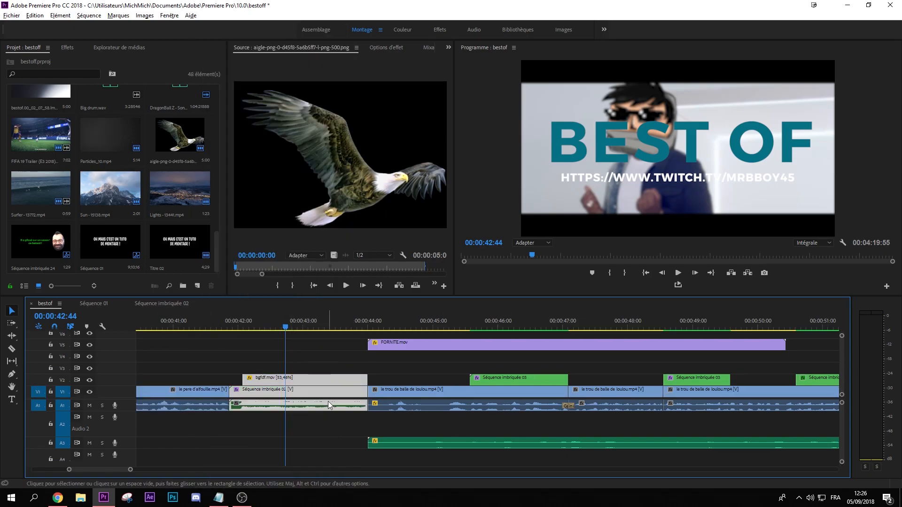
left_click(320, 365)
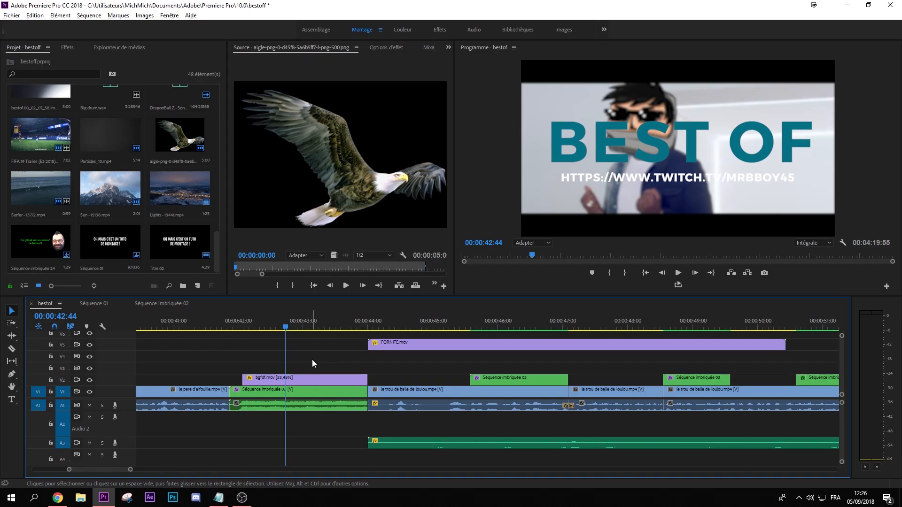
left_click_drag(312, 353, 325, 391)
right_click(325, 391)
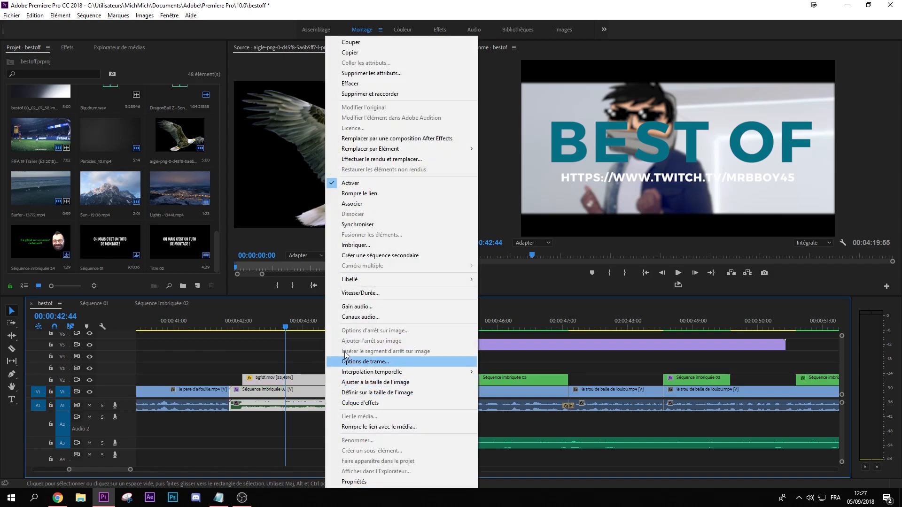
left_click(355, 244)
key("Return")
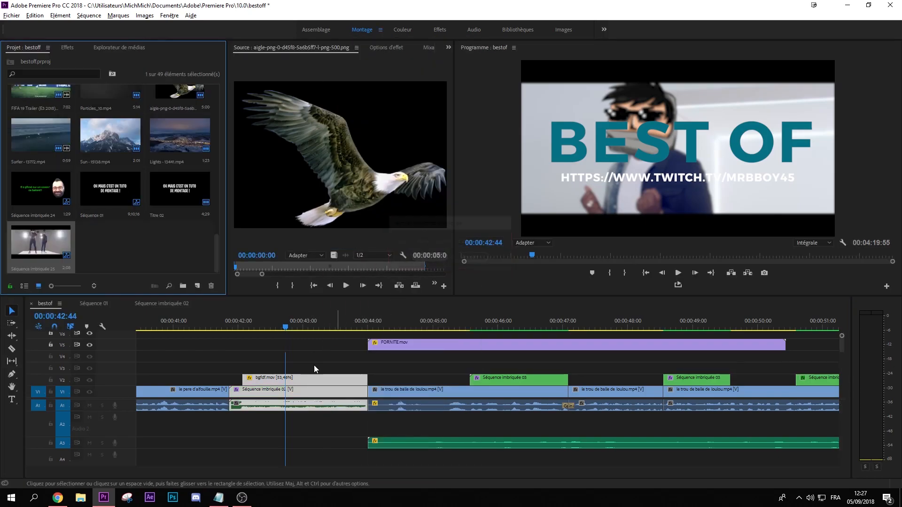
Try the Bruit video effect on the newly nested clip and undo it.
left_click(68, 47)
left_click(7, 120)
left_click(7, 111)
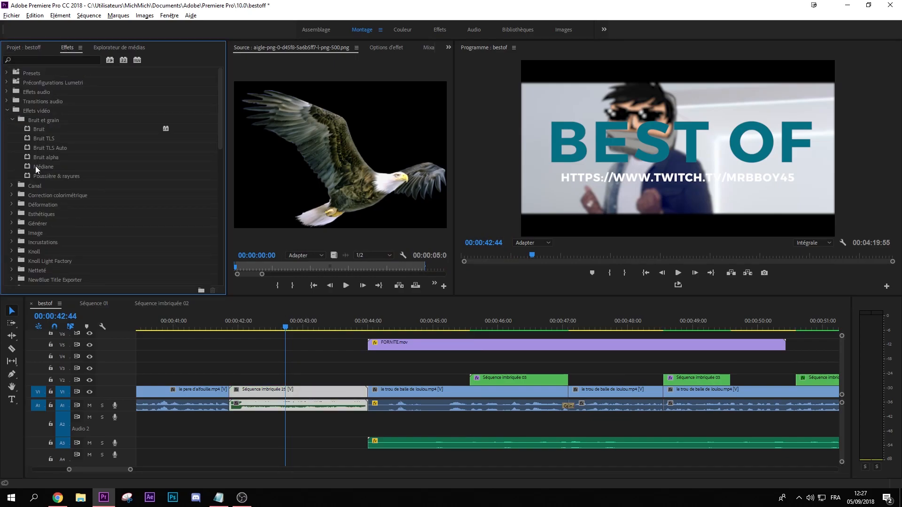
left_click_drag(34, 129, 296, 391)
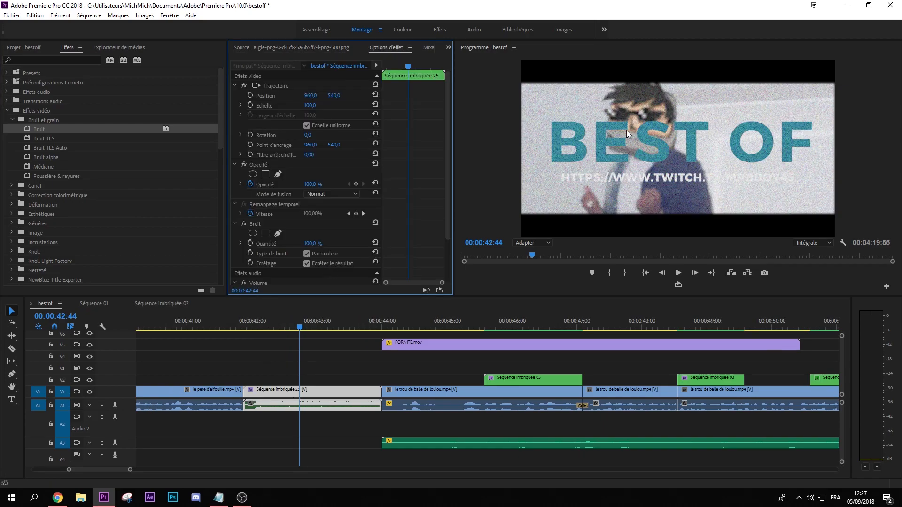
key("ctrl+z")
key("ctrl+z")
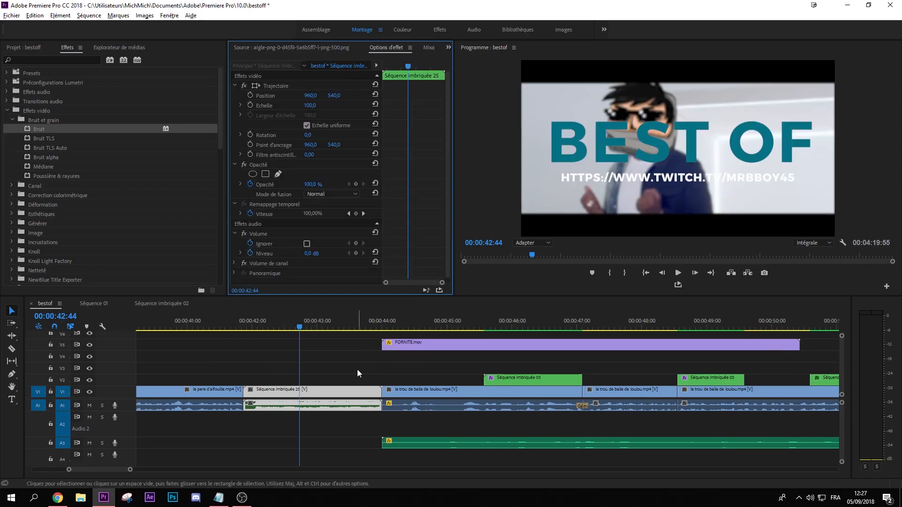
Switch to the Séquence 01 timeline and close the Séquence imbriquée 02 timeline.
left_click(309, 390)
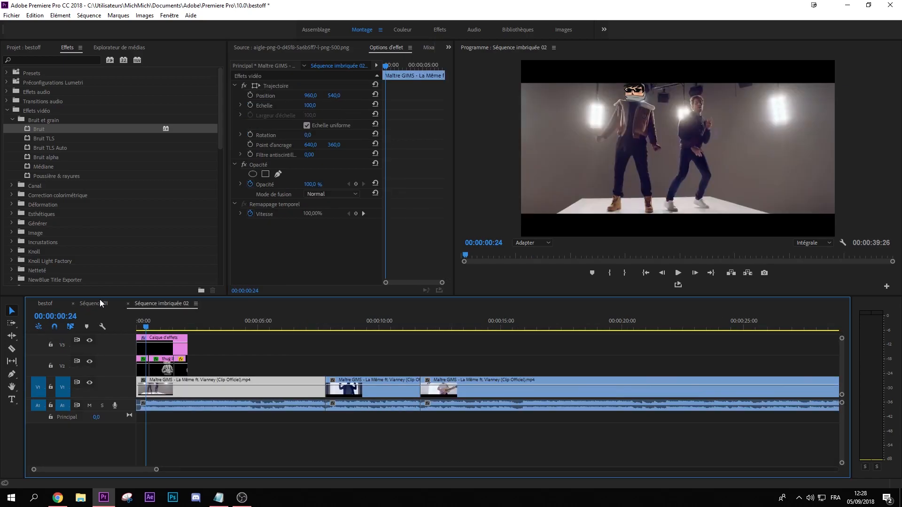
left_click(99, 301)
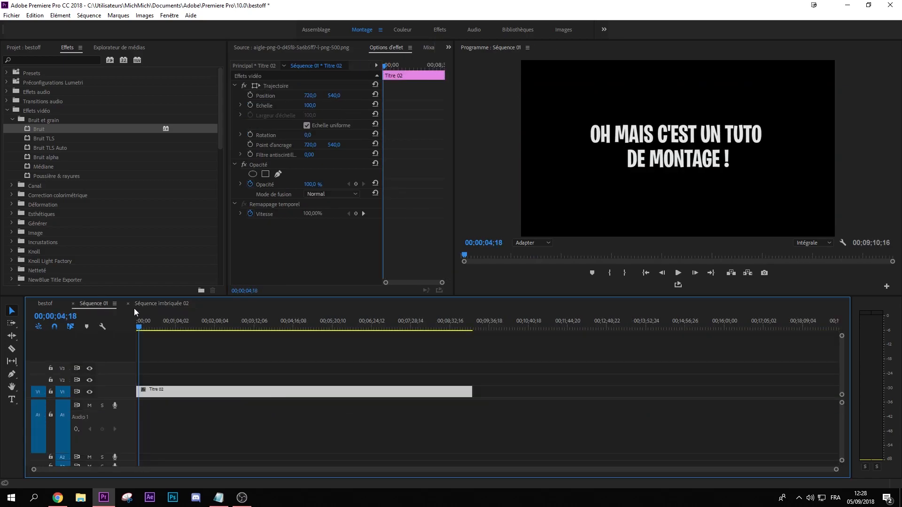
left_click(129, 303)
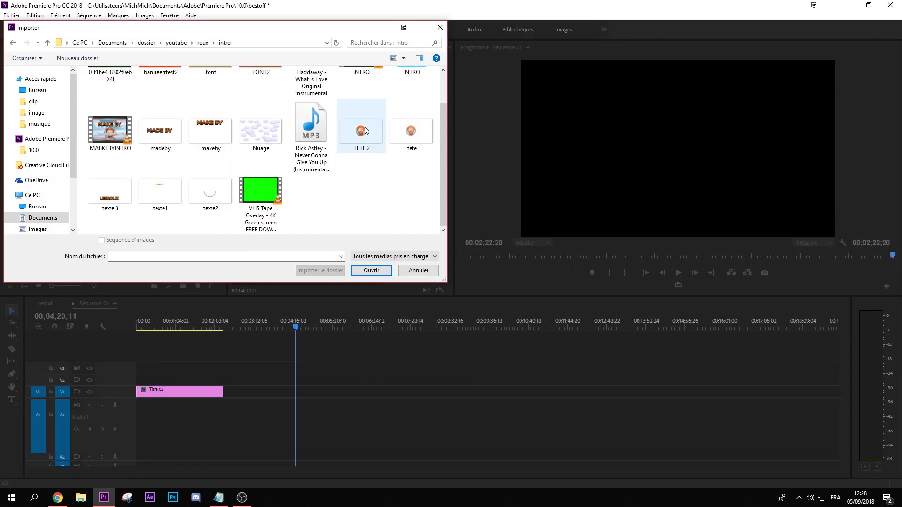
Import TETE 2.png from the intro folder and place it on track V1 at 00;04;20;11.
double_click(365, 126)
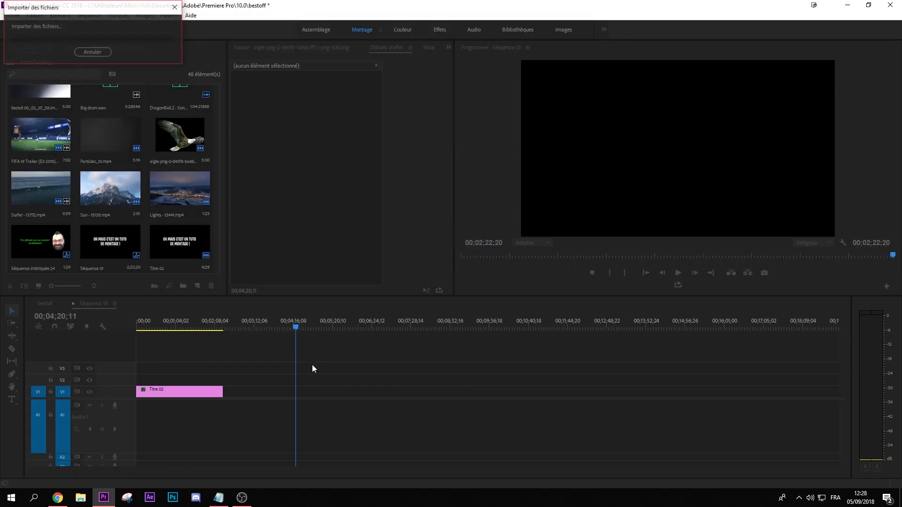
left_click_drag(40, 243, 296, 391)
scroll(320, 399, "up", 7)
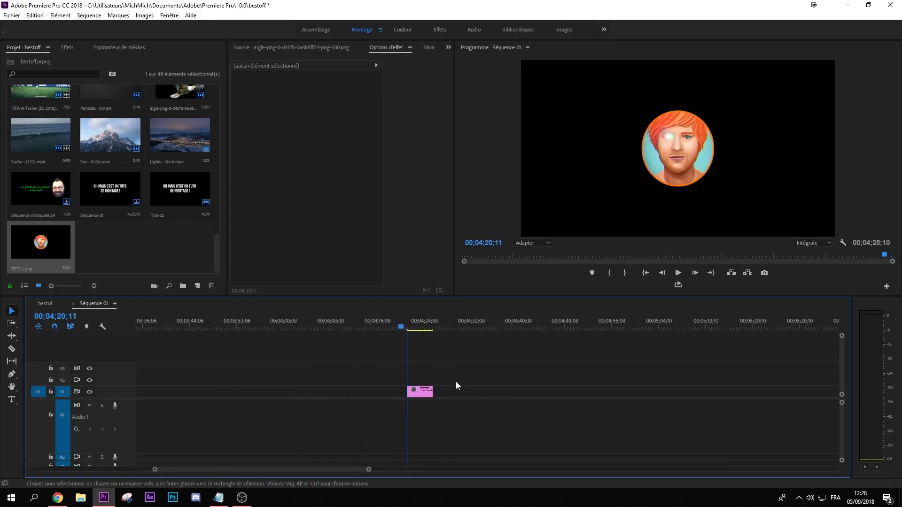
Reduce the scale of the TETE 2.png clip to 82.
left_click(382, 327)
left_click_drag(381, 327, 380, 328)
left_click(378, 394)
left_click_drag(304, 104, 348, 313)
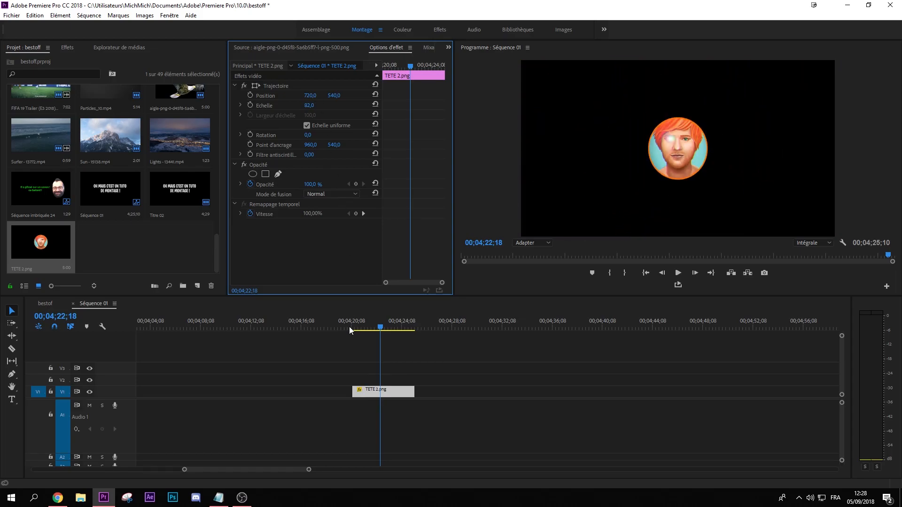
Move the TETE 2.png clip from track V1 up to track V2.
scroll(365, 399, "down", 3)
left_click_drag(363, 395, 362, 380)
scroll(240, 395, "down", 4)
Try the Sun mountain video on track V1 beneath TETE 2.png, and delete it from the timeline.
left_click_drag(110, 137, 281, 393)
scroll(287, 392, "up", 5)
scroll(331, 391, "up", 2)
left_click(245, 328)
scroll(266, 359, "up", 3)
left_click(230, 390)
key("Delete")
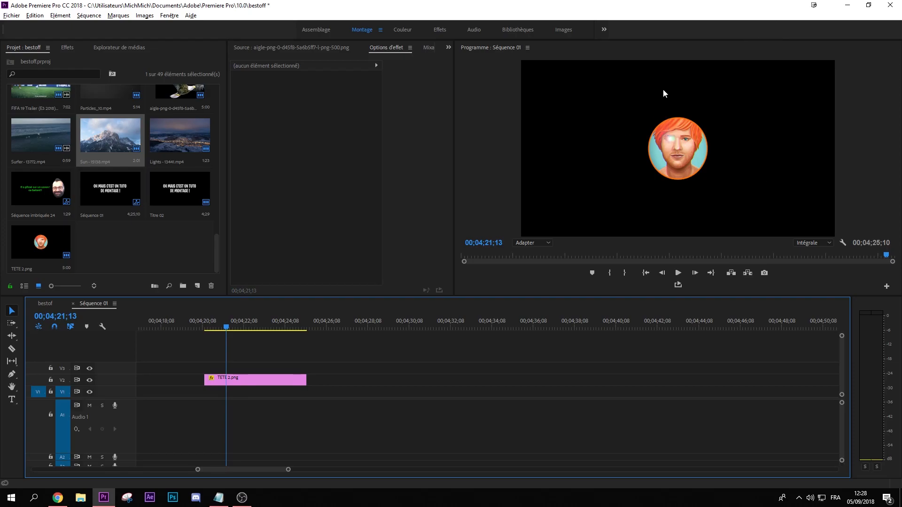
Add îcone-de-son.png to track V3 above the TETE 2.png clip.
left_click(241, 383)
left_click_drag(110, 242, 233, 370)
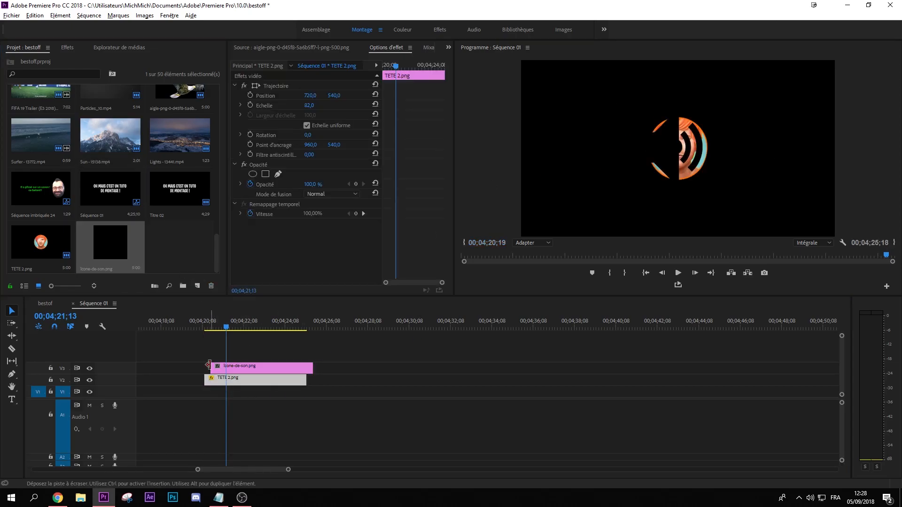
left_click(248, 372)
Fill track V1 beneath TETE 2.png with the Sun mountain video and align îcone-de-son.png with the same start.
left_click_drag(106, 141, 257, 400)
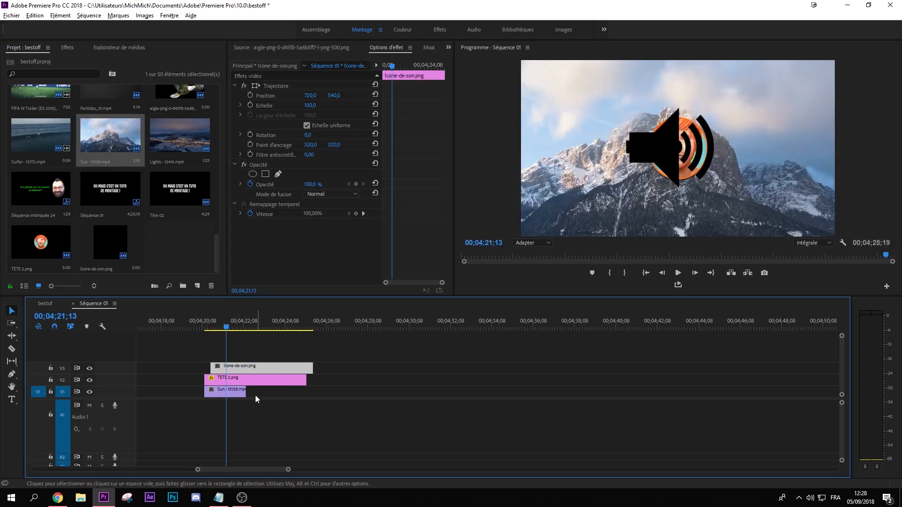
left_click_drag(245, 392, 307, 393)
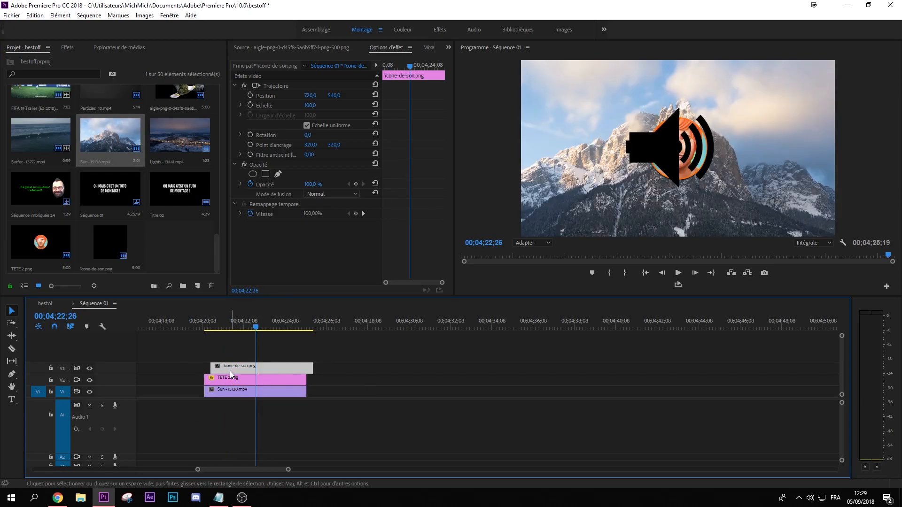
left_click_drag(230, 371, 222, 371)
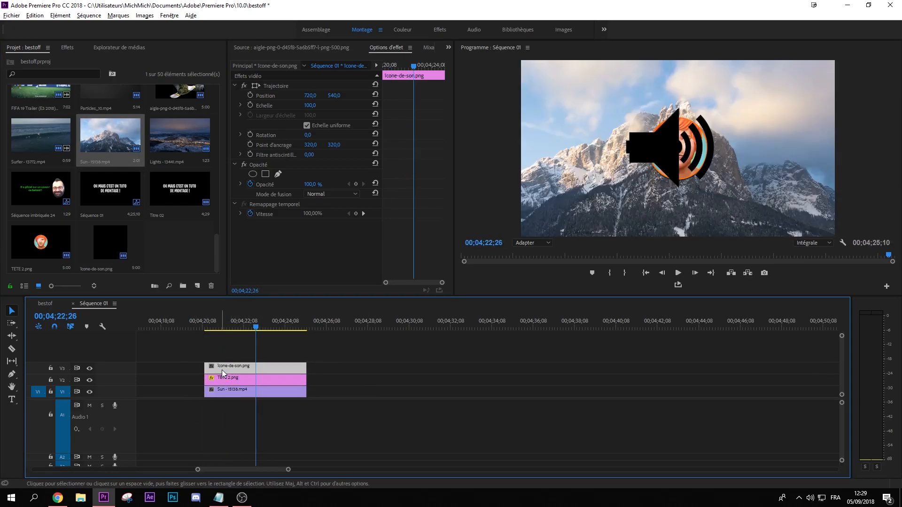
Scale îcone-de-son.png to 34, rotate it to -34° and position it at 903, 343 beside the head.
left_click_drag(311, 105, 411, 95)
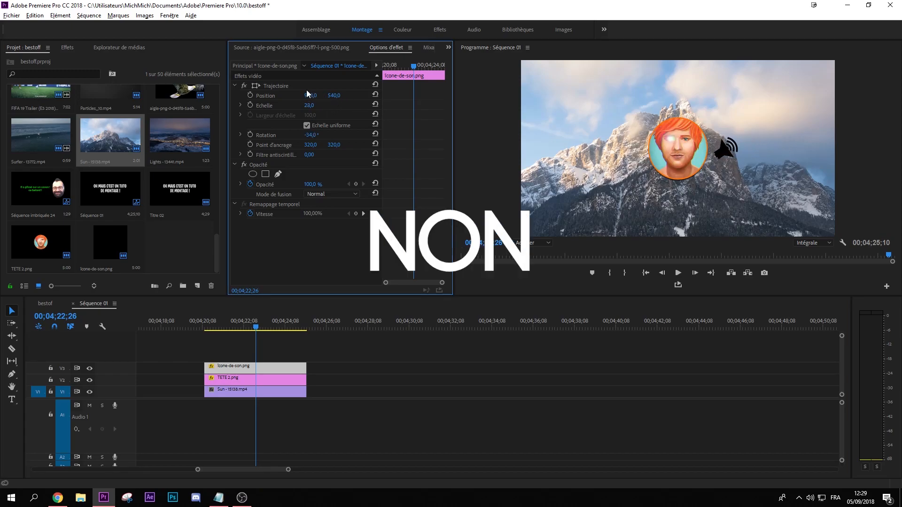
left_click_drag(337, 96, 303, 95)
left_click(355, 358)
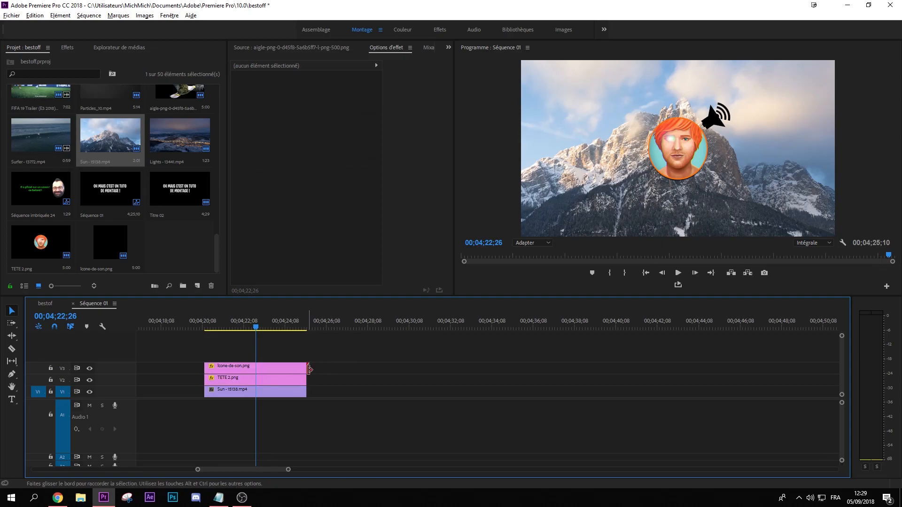
Enable scale animation on îcone-de-son.png with a keyframe of 34 at the clip's start, 00;04;20;11.
left_click(278, 367)
left_click_drag(402, 63, 280, 110)
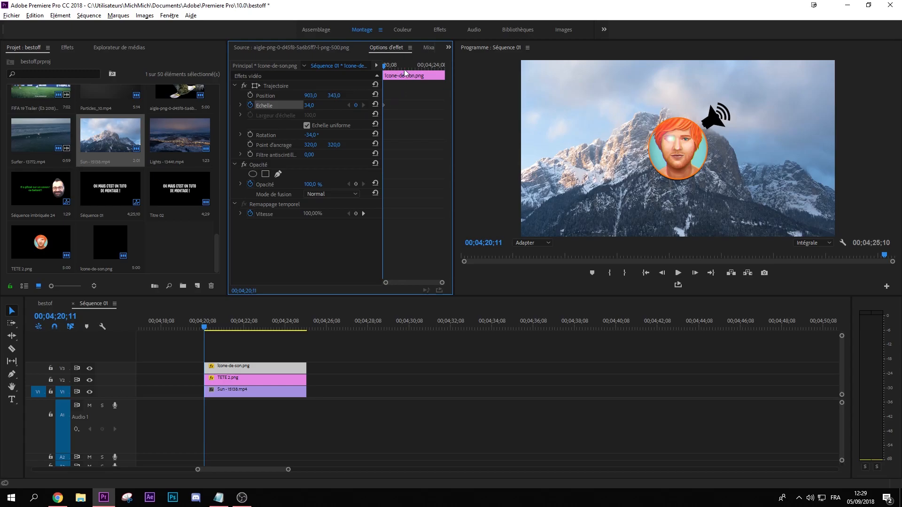
Add a second scale keyframe of 100 to îcone-de-son.png at 00;04;23;04.
left_click(417, 64)
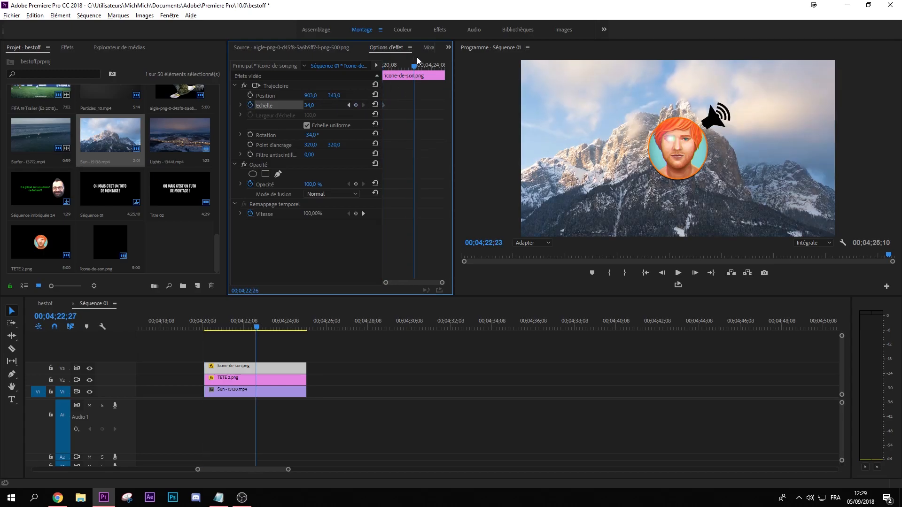
left_click(316, 104)
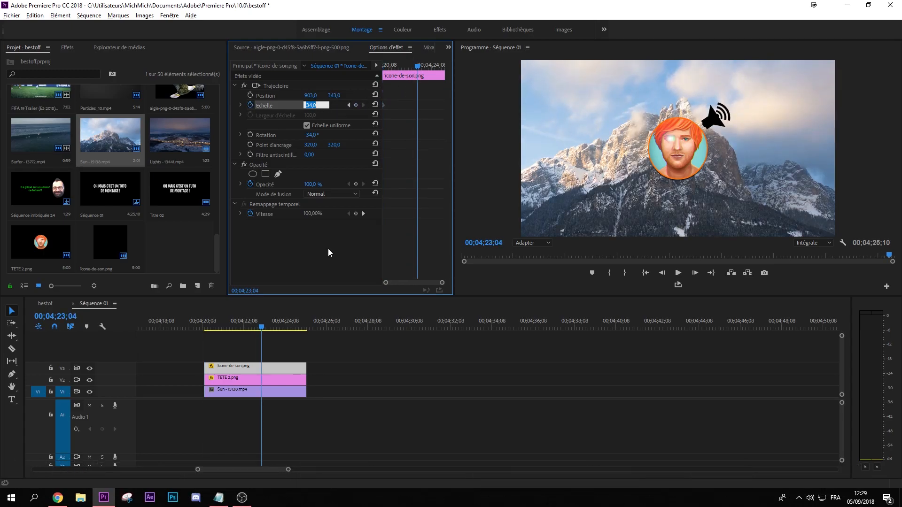
left_click(276, 381)
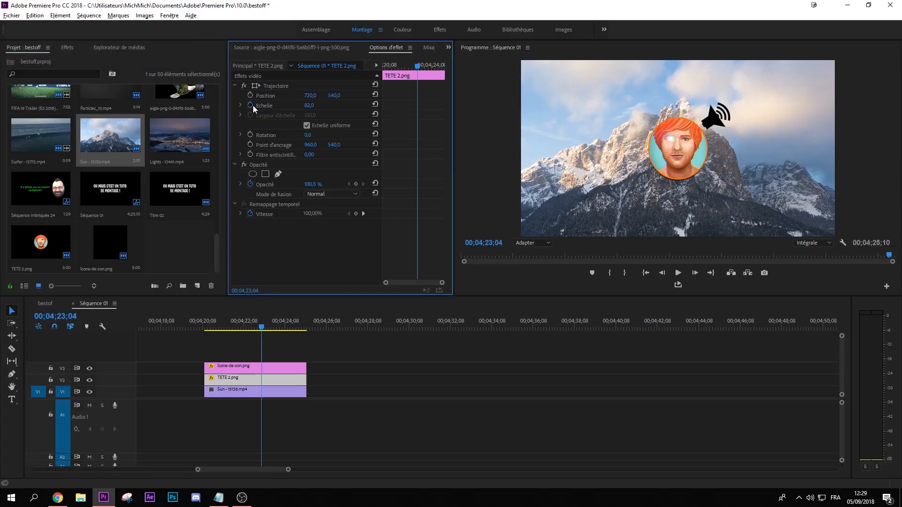
left_click(161, 143)
left_click(416, 106)
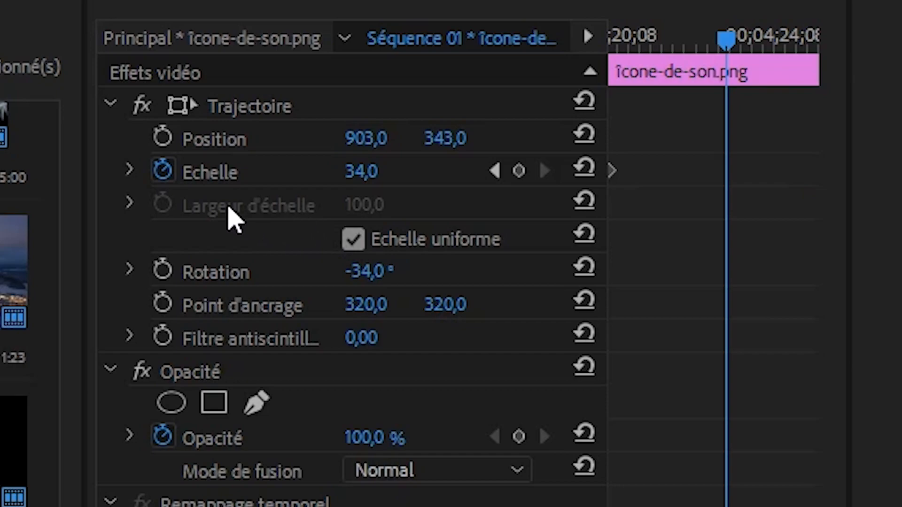
left_click(532, 168)
left_click(372, 173)
type("100")
key("Return")
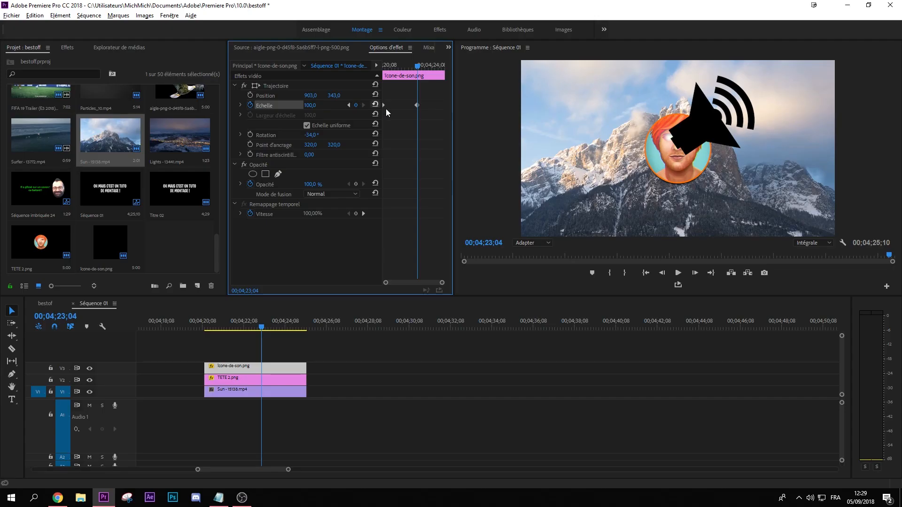
Delete the second scale keyframe of îcone-de-son.png and the final scale keyframe of TETE 2.png.
left_click_drag(416, 104, 431, 83)
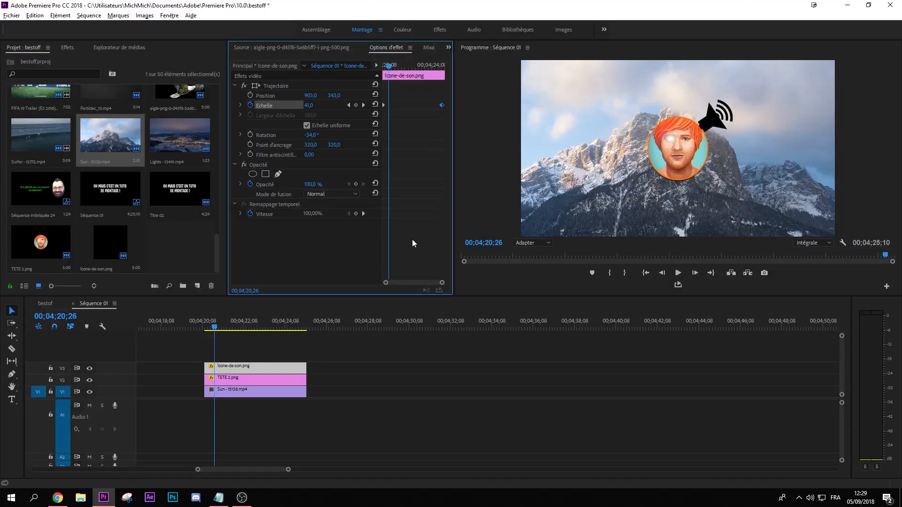
key("Delete")
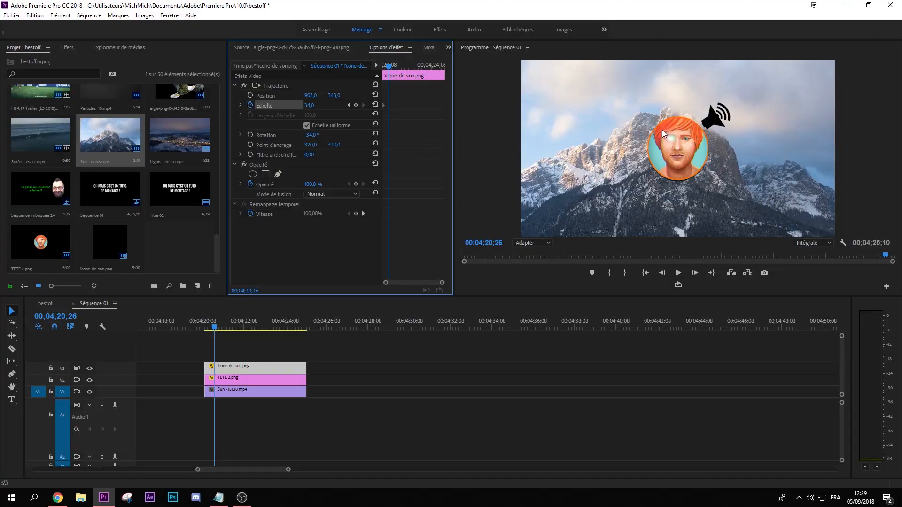
left_click(228, 380)
left_click(444, 105)
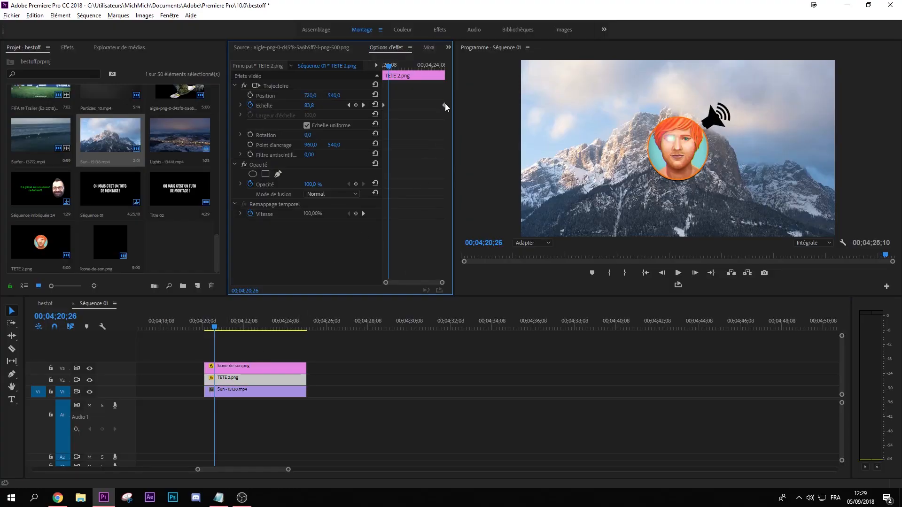
key("Delete")
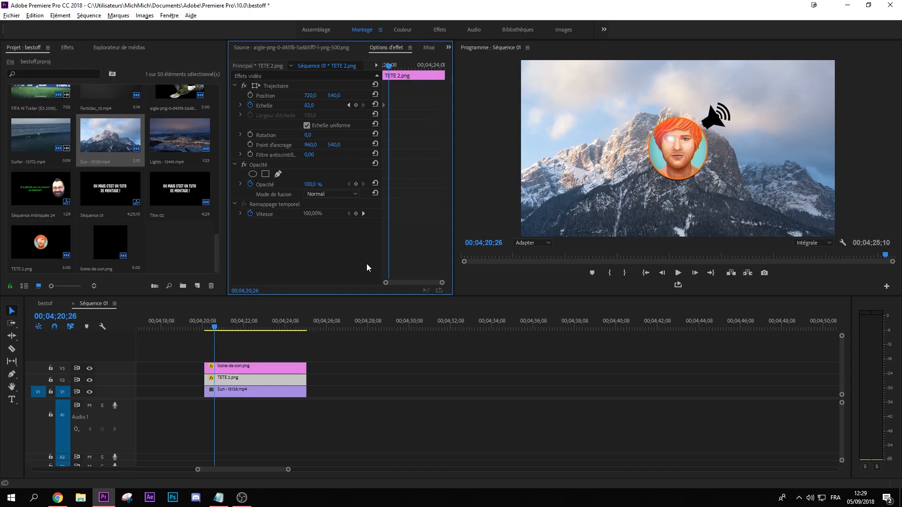
Nest îcone-de-son.png and TETE 2.png into one sequence on the timeline, keeping the suggested name.
left_click(205, 323)
left_click_drag(314, 348, 264, 376)
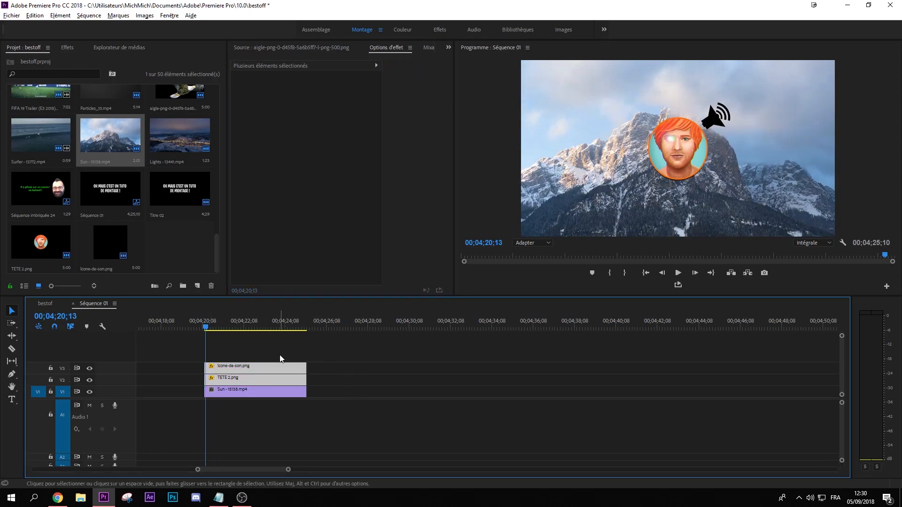
left_click(361, 365)
left_click_drag(357, 345, 249, 383)
right_click(295, 376)
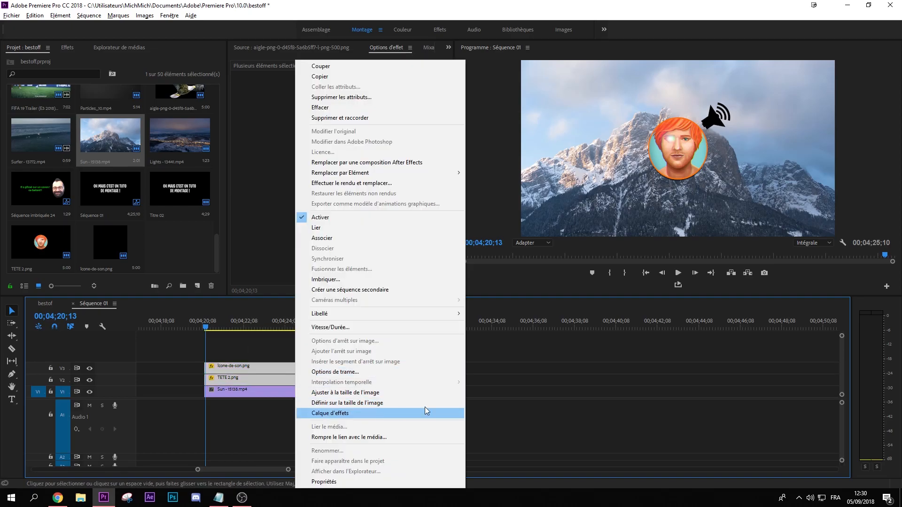
right_click(260, 373)
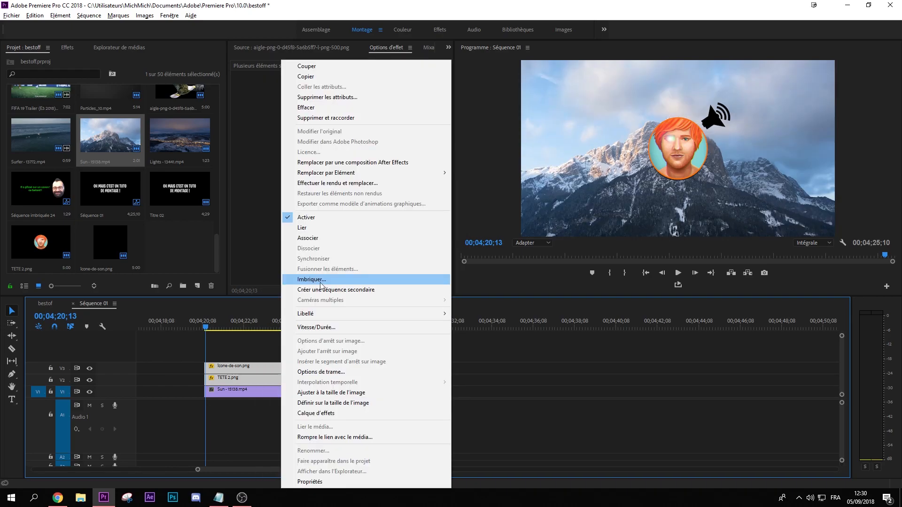
left_click(311, 279)
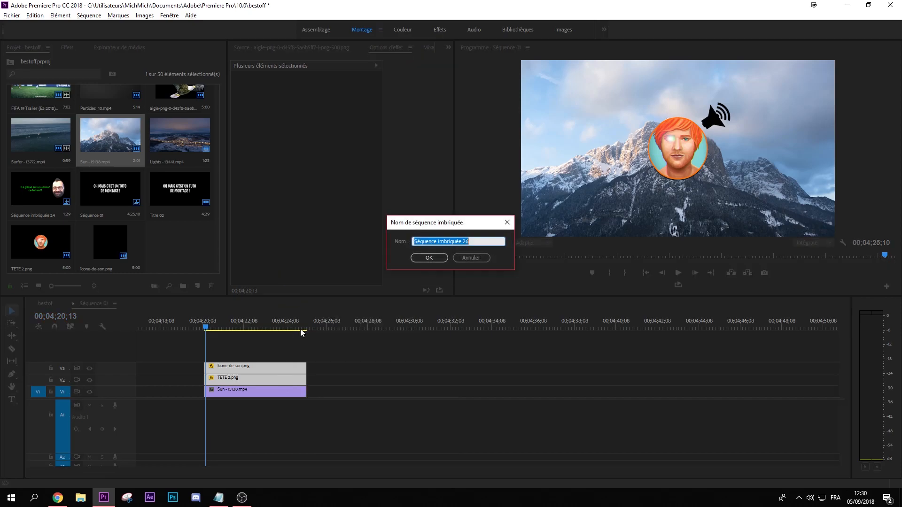
left_click(430, 258)
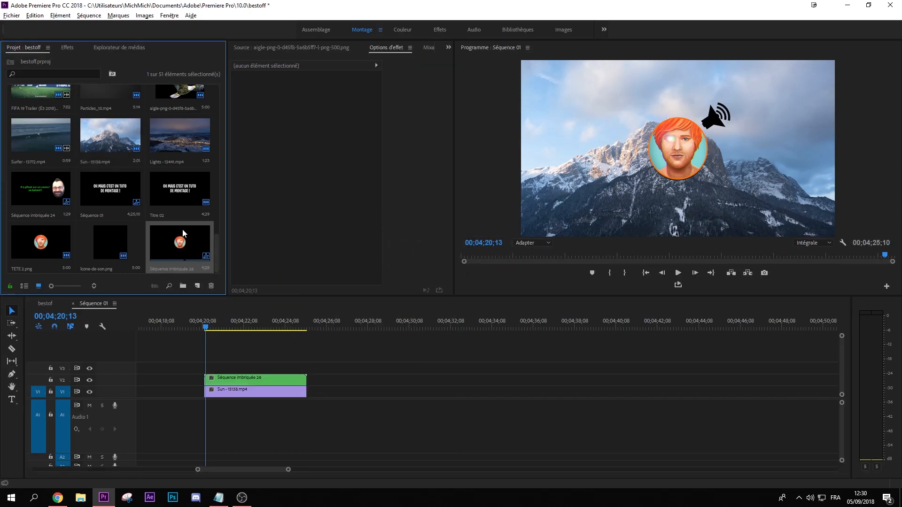
Animate the nested sequence's scale from 100 at the clip's start to 140 at a second keyframe, and scrub through the zoom.
scroll(191, 260, "up", 2)
scroll(191, 260, "down", 2)
left_click(255, 379)
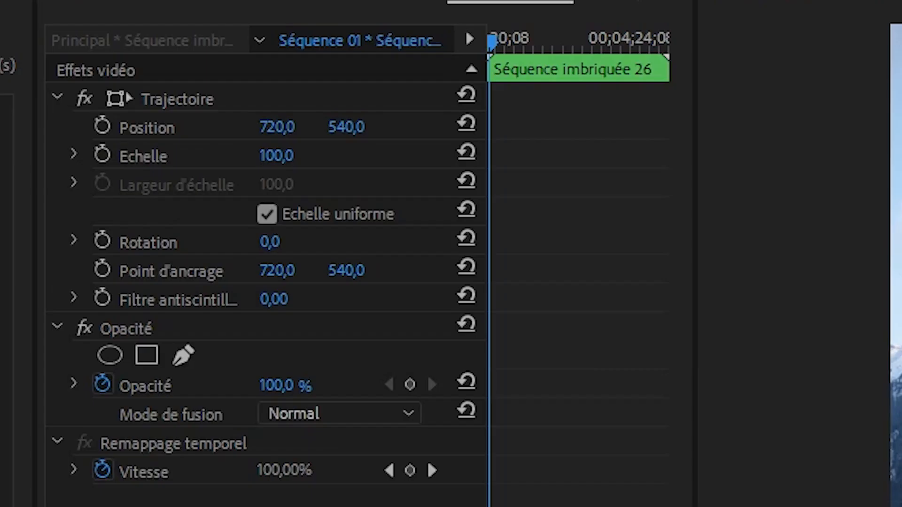
left_click(102, 155)
left_click(611, 43)
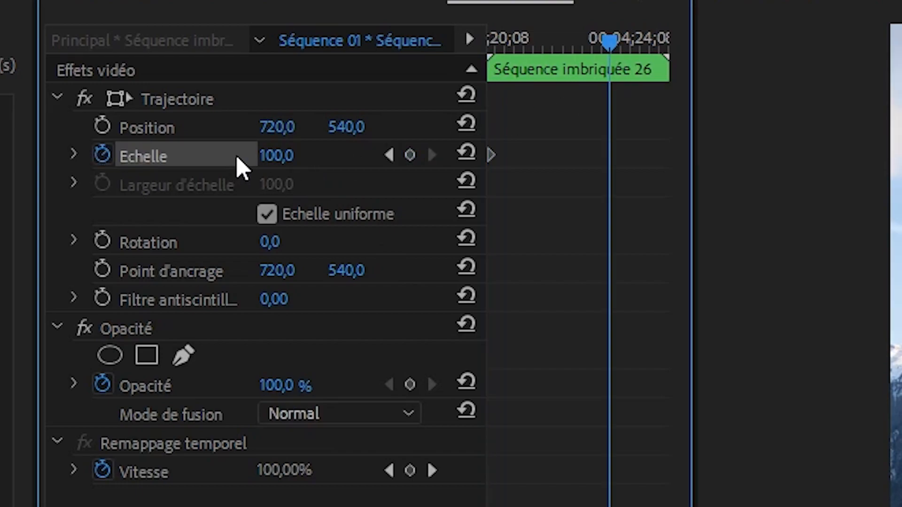
left_click(287, 155)
type("140")
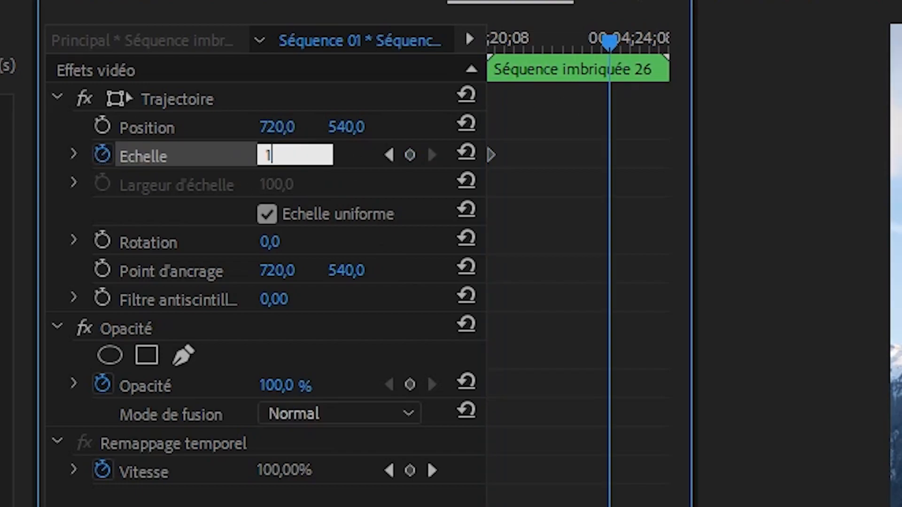
key("Return")
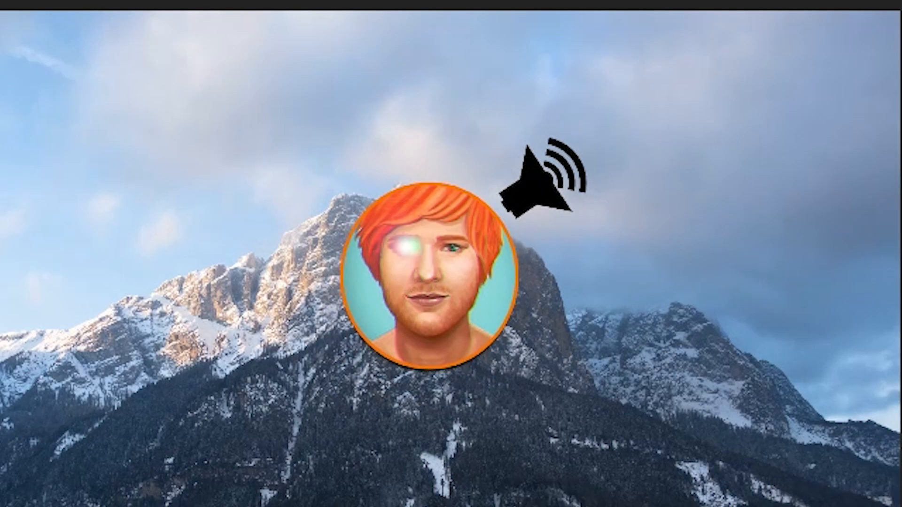
left_click_drag(205, 324, 243, 324)
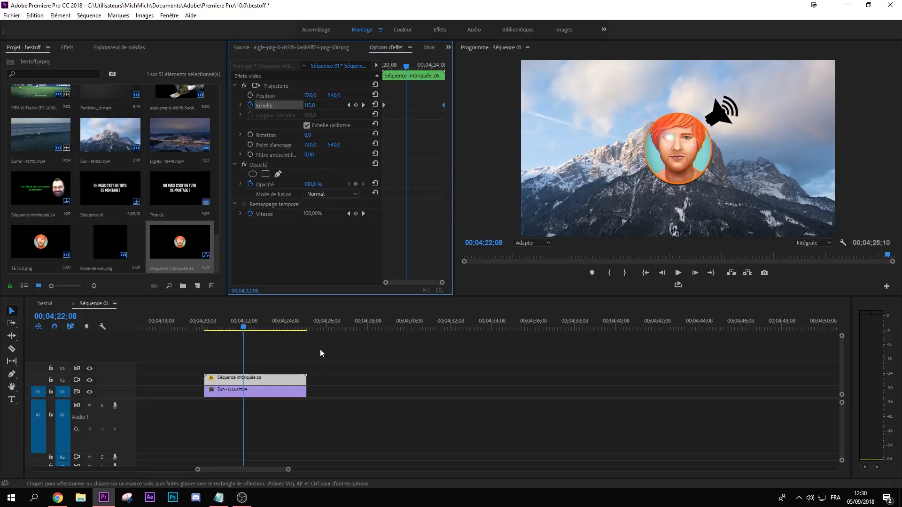
Remove the nested sequence's scale animation and undo its trial move along the timeline.
left_click(249, 106)
left_click(490, 258)
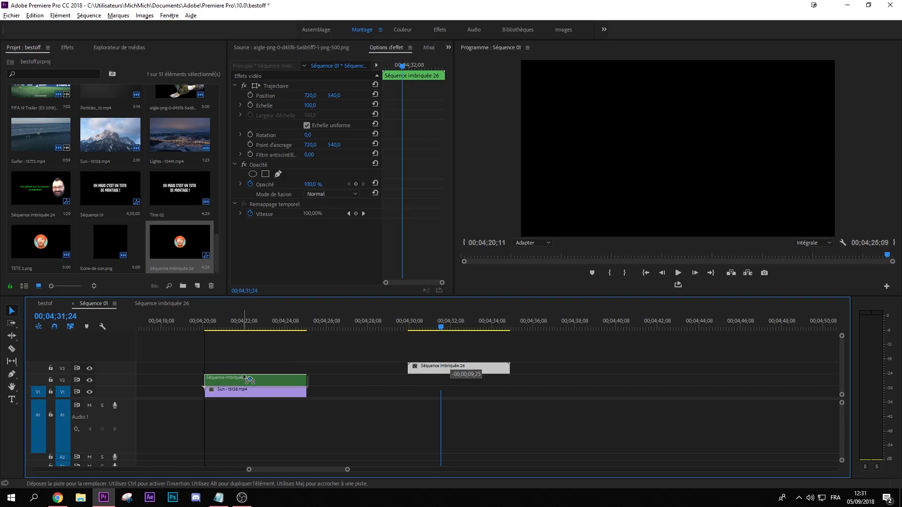
key("ctrl+z")
left_click(182, 305)
left_click(97, 303)
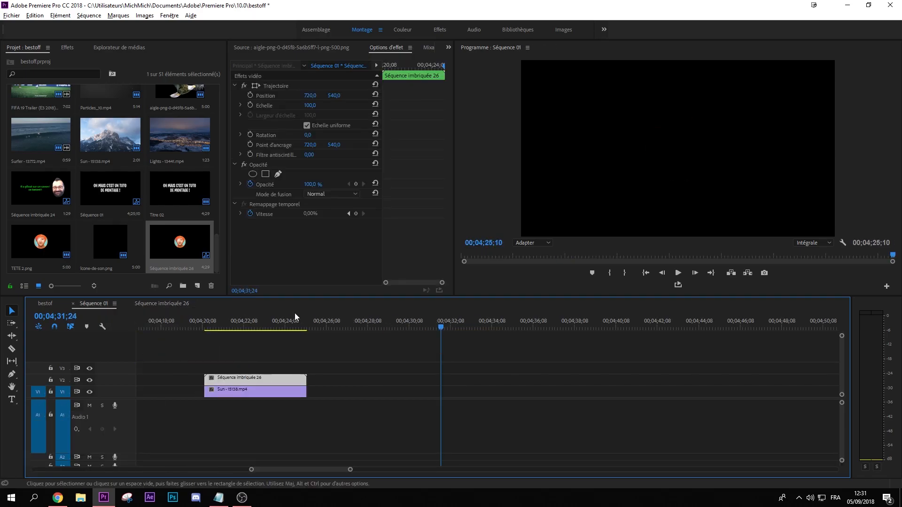
left_click(246, 329)
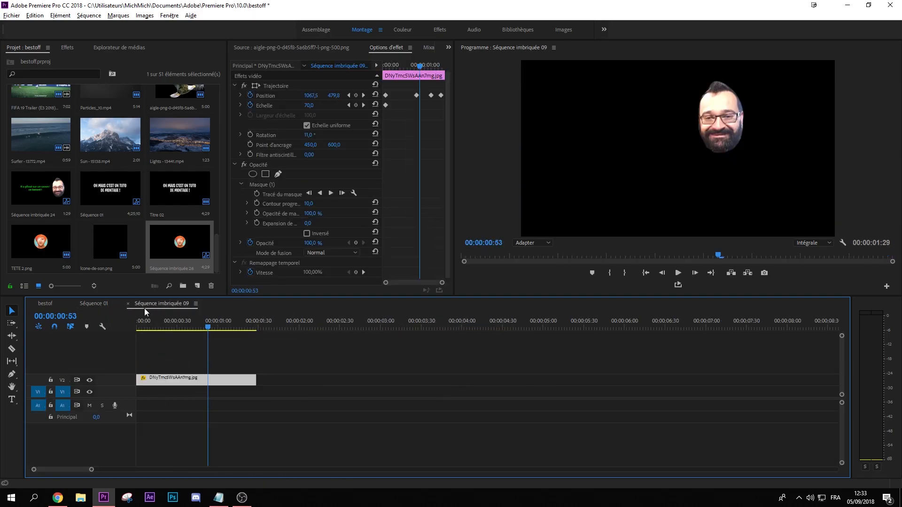
Close the Séquence imbriquée 09 timeline and return to Séquence 01.
left_click(128, 304)
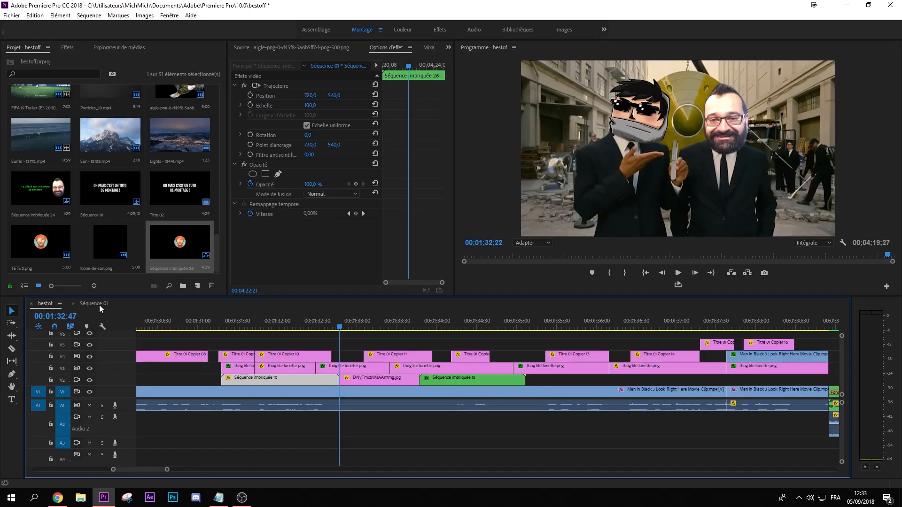
left_click(97, 304)
left_click(293, 383)
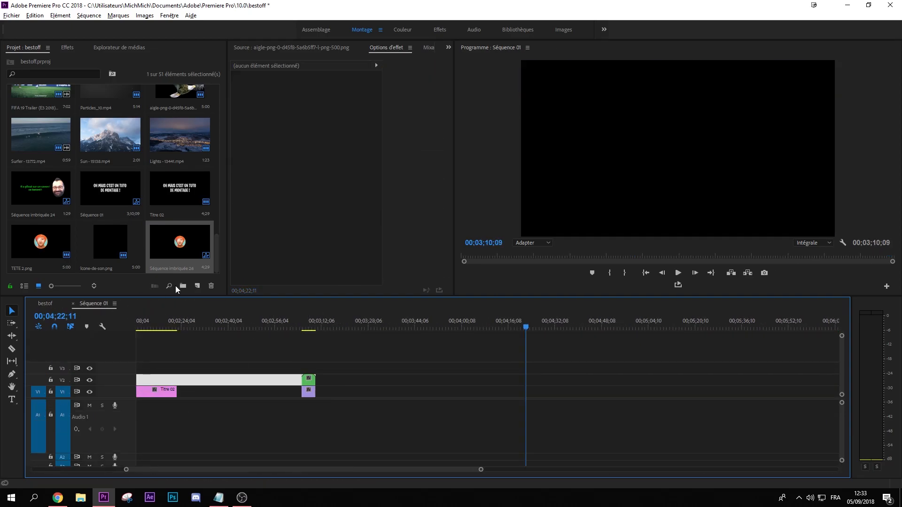
Place le grand ecart.mp4 on V1 and pissemoidessus.mp4 directly above it on V2 from the video bin.
scroll(139, 205, "up", 13)
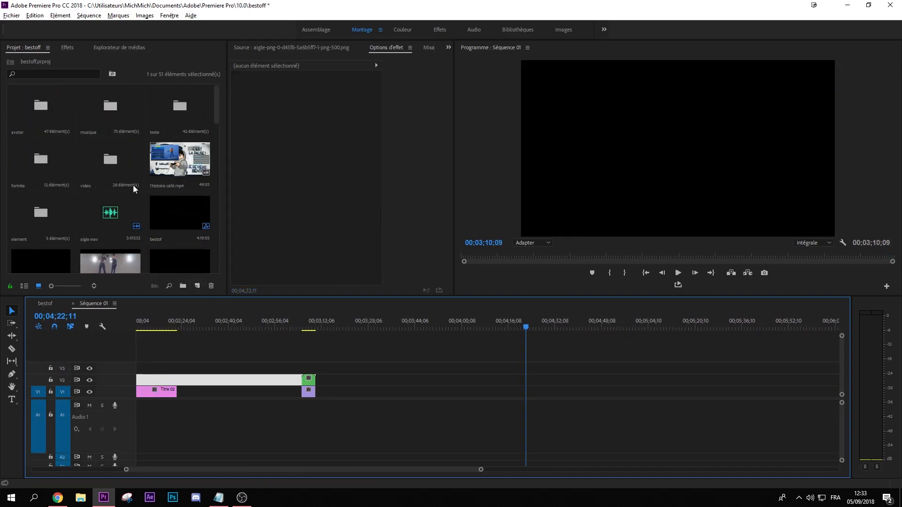
scroll(100, 238, "down", 3)
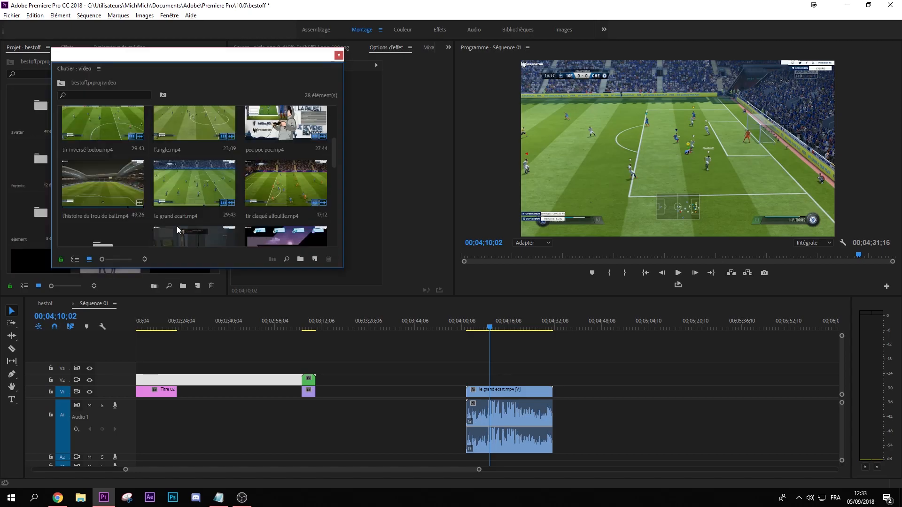
scroll(223, 241, "down", 4)
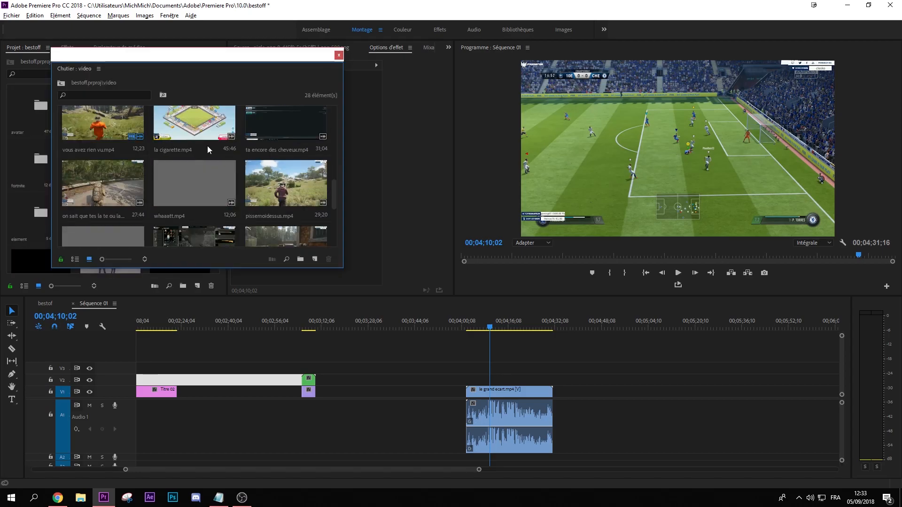
left_click_drag(244, 208, 470, 380)
left_click(338, 55)
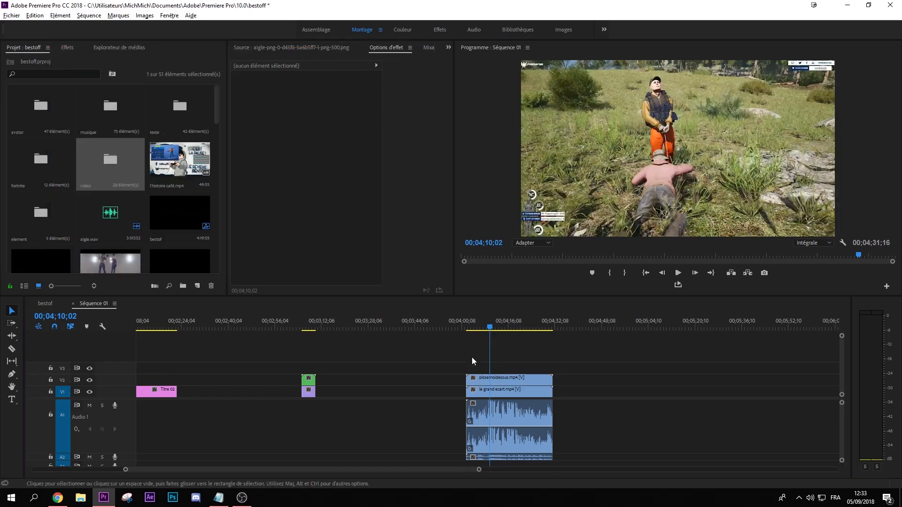
Unlink the audio of pissemoidessus.mp4 from its video and remove that audio from the timeline.
left_click(475, 378)
right_click(522, 378)
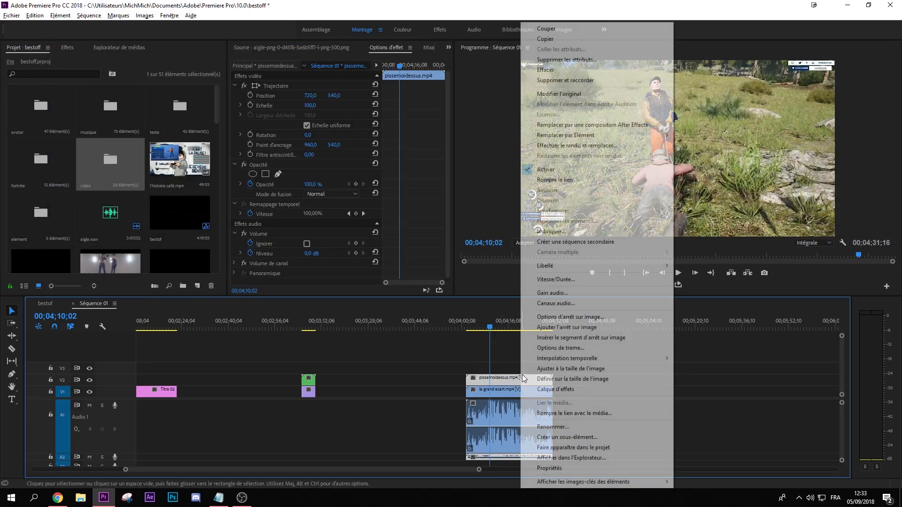
left_click(565, 171)
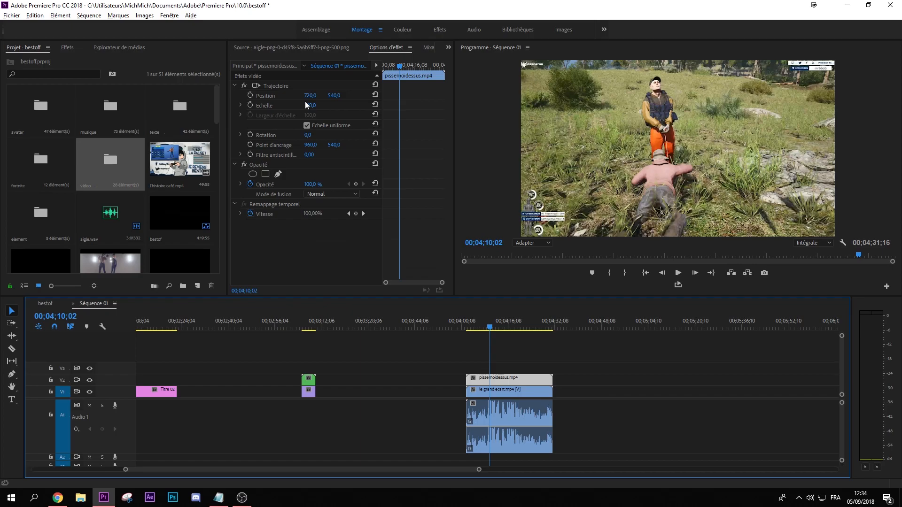
Scale pissemoidessus.mp4 to 30 and position it at 202, 926 as an inset over the football video.
left_click(306, 104)
type("30")
key("Return")
left_click_drag(334, 95, 275, 97)
Cut le grand ecart.mp4 at 00;04;09;11 and at about 00;04;06, and delete the piece between the cuts.
scroll(493, 380, "up", 3)
left_click(481, 325)
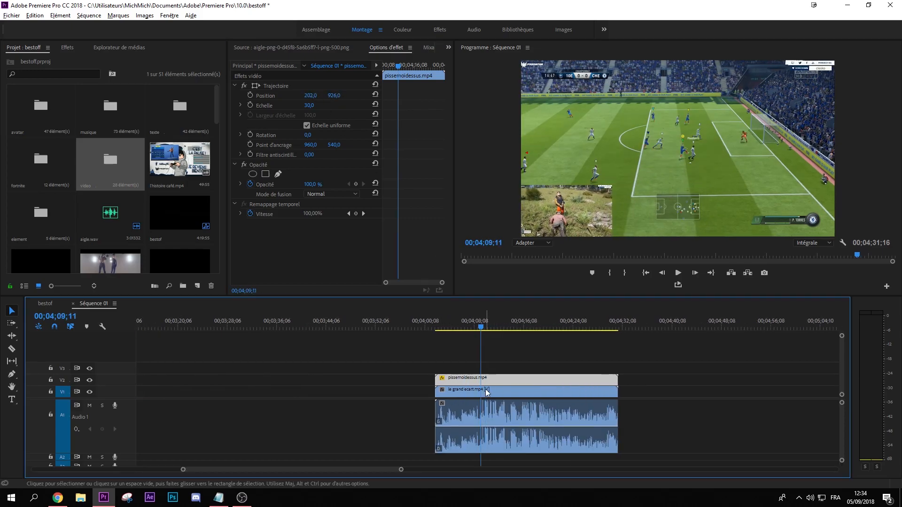
key("c")
left_click(484, 390)
scroll(485, 392, "up", 3)
left_click(427, 390)
key("v")
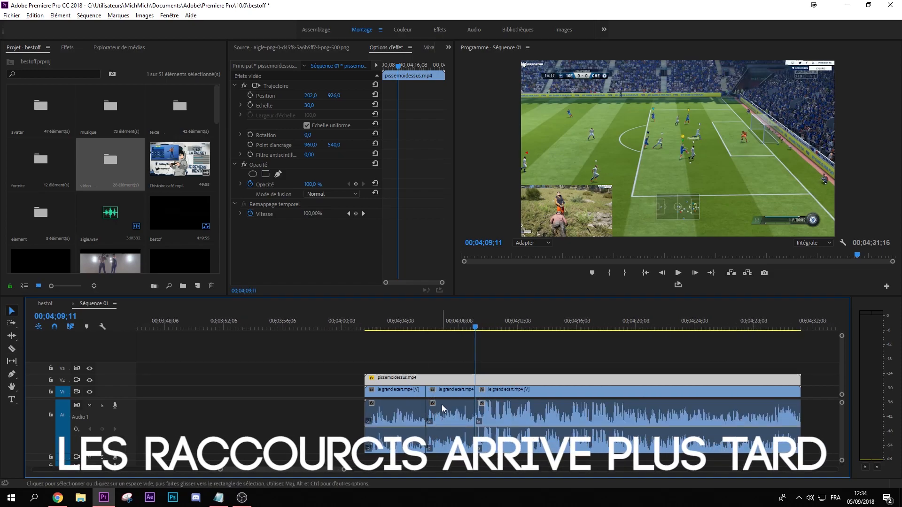
left_click(456, 392)
left_click(450, 326)
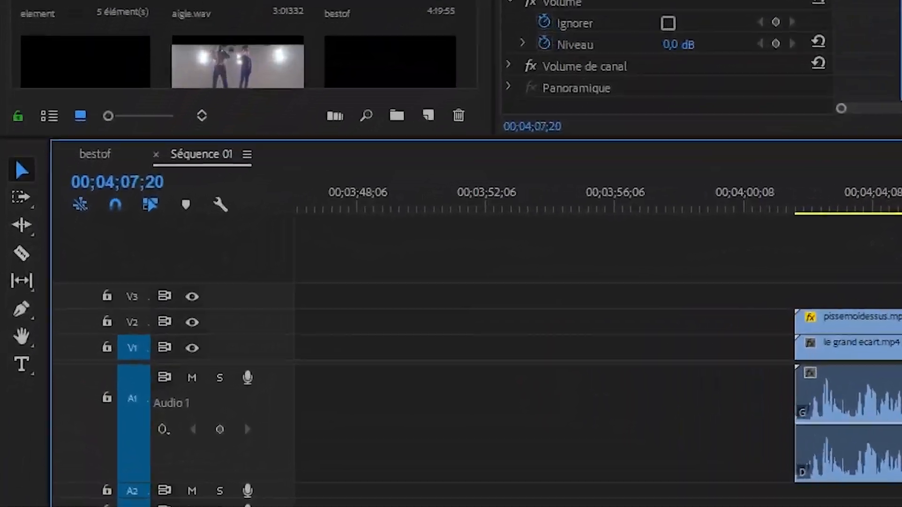
key("Delete")
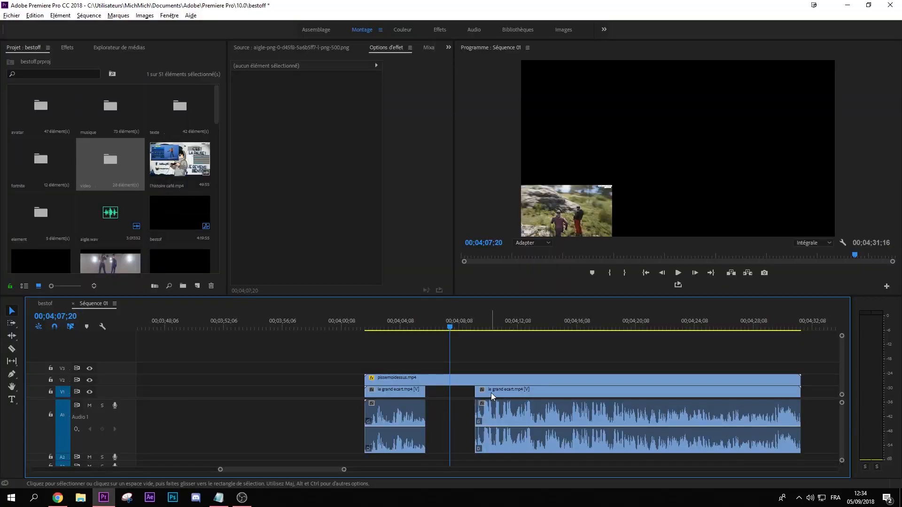
Cut pissemoidessus.mp4 at both edges of the gap in le grand ecart.mp4 and delete the piece between.
key("c")
left_click(426, 380)
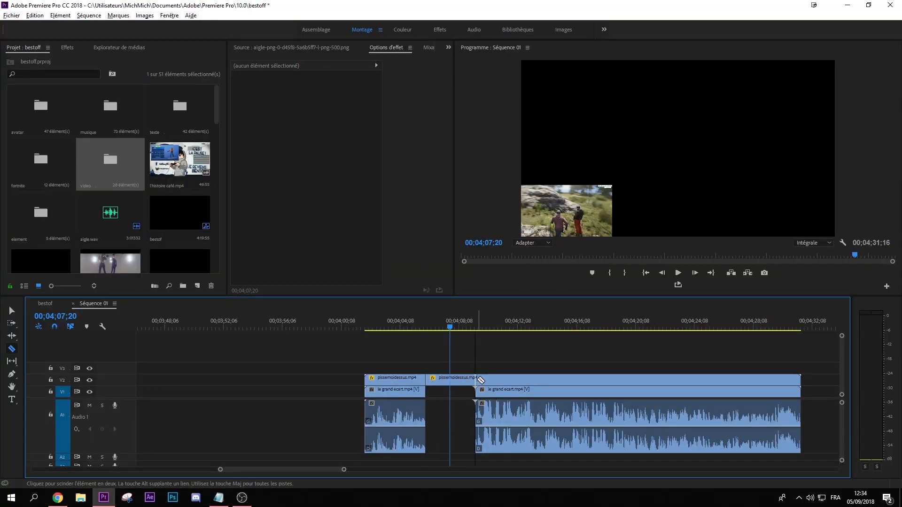
left_click(475, 379)
key("v")
left_click(460, 383)
key("Delete")
Ripple delete the gap so the remaining pieces of both clips join, and scrub to the join.
right_click(460, 382)
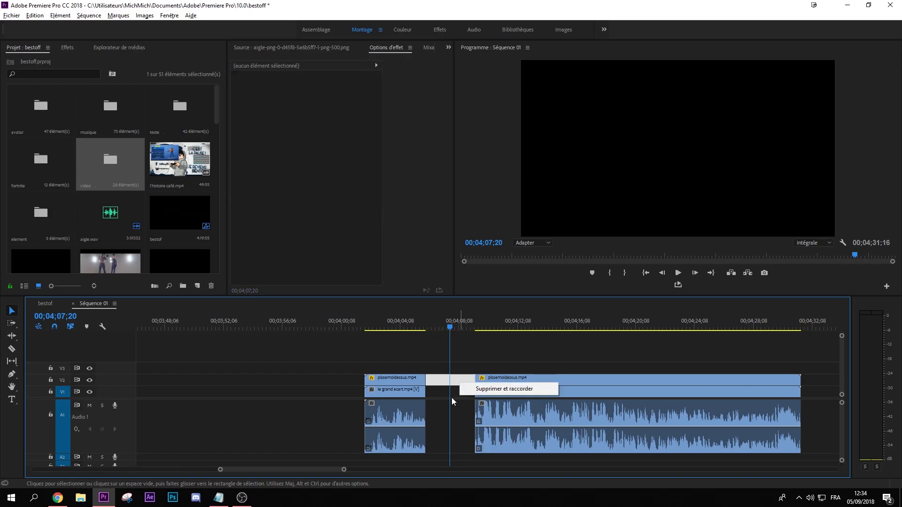
left_click(498, 389)
mouse_move(426, 328)
left_mouse_down()
mouse_move(393, 325)
mouse_move(420, 327)
left_mouse_up()
Undo the gap removal, the deletions and the cuts made in both clips, and select pissemoidessus.mp4.
key("ctrl+z")
key("ctrl+z")
key("ctrl+z")
key("ctrl+z")
key("ctrl+z")
key("ctrl+z")
key("ctrl+z")
left_click(430, 378)
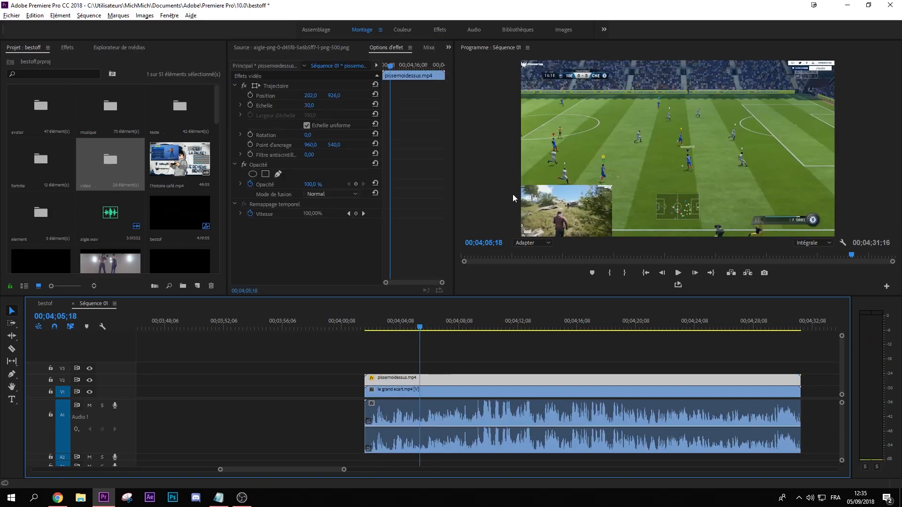
Select the stacked clips with their audio and unlink the audio of le grand ecart.mp4 from its video.
left_click(424, 327)
left_click(441, 362)
left_click_drag(426, 327, 472, 427)
right_click(471, 427)
left_click(455, 355)
right_click(491, 435)
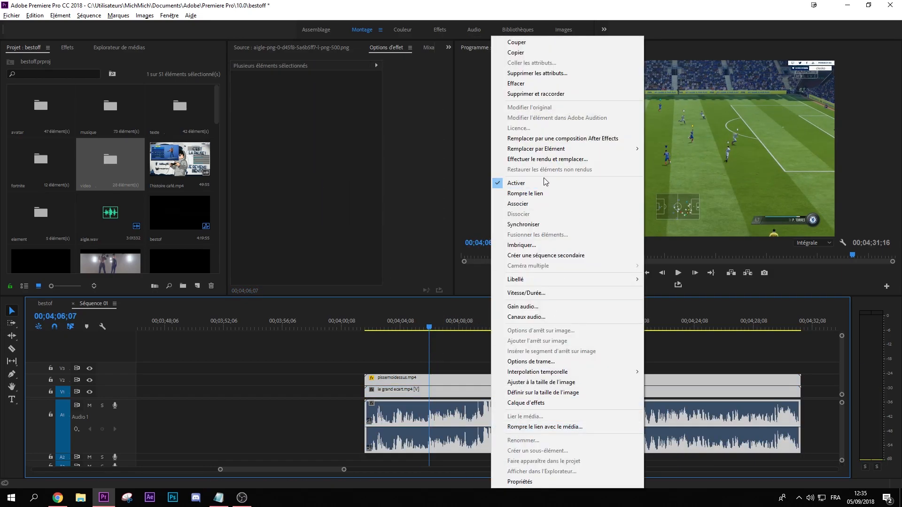
left_click(514, 194)
Select the video and audio of le grand ecart.mp4 separately to check their independence, and select both together.
left_click(452, 413)
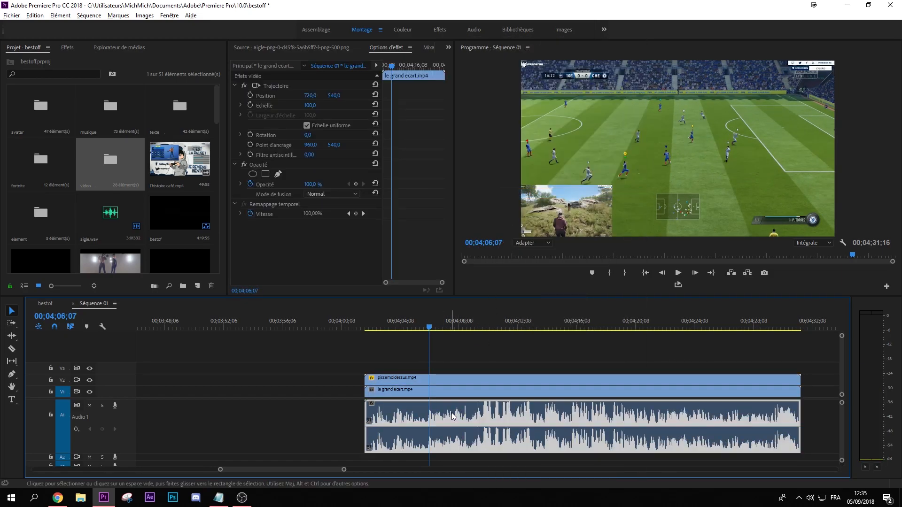
left_click(459, 388)
left_click(460, 377)
left_click(458, 409)
left_click(454, 392)
left_click_drag(350, 389, 406, 432)
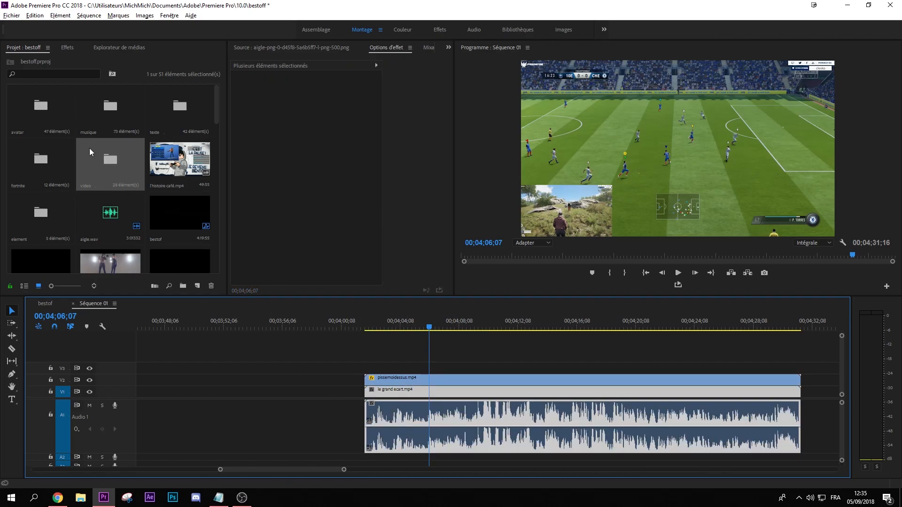
Link the video and audio of le grand ecart.mp4 again, and split the linked clip at the playhead.
right_click(383, 392)
left_click(424, 193)
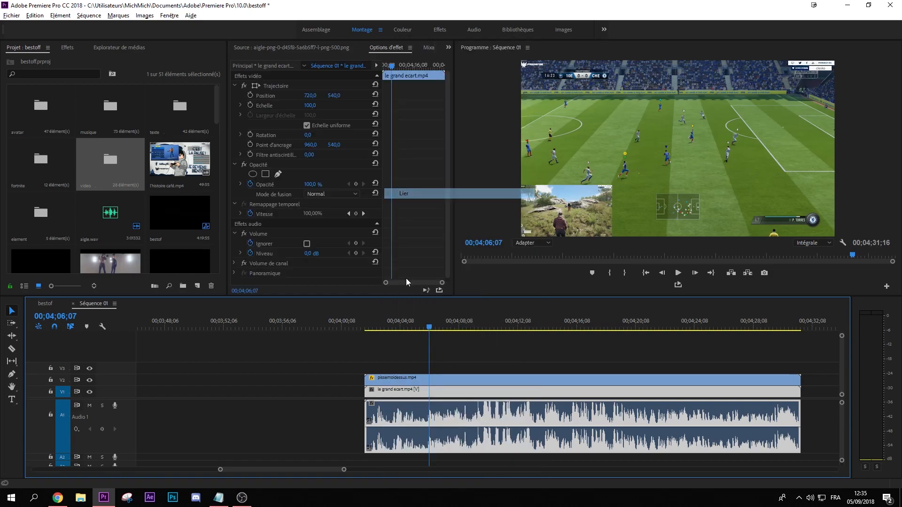
key("c")
left_click(430, 391)
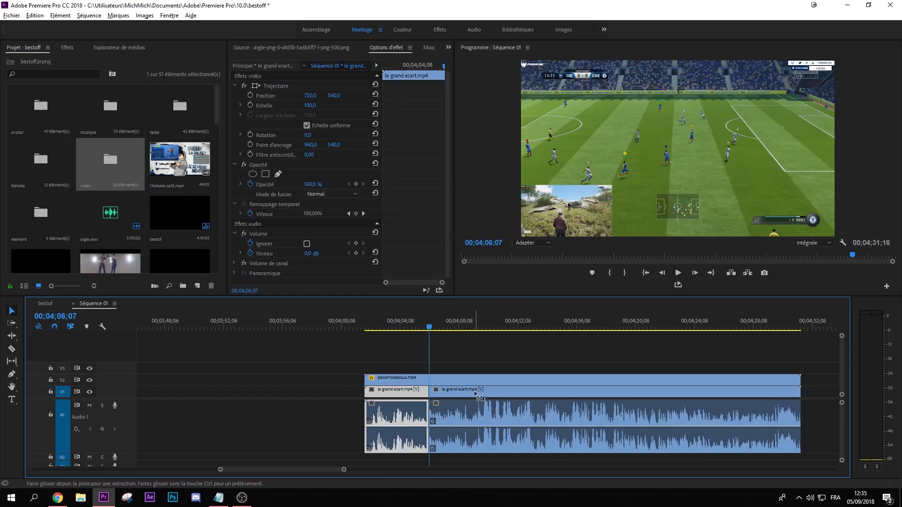
Undo the cut in le grand ecart.mp4 and unlink its audio from its video again.
key("ctrl+z")
right_click(458, 394)
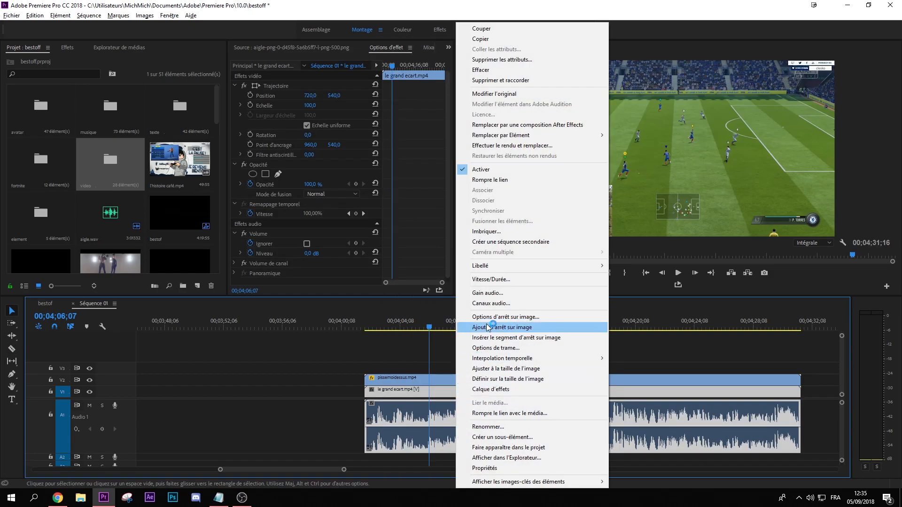
left_click(506, 179)
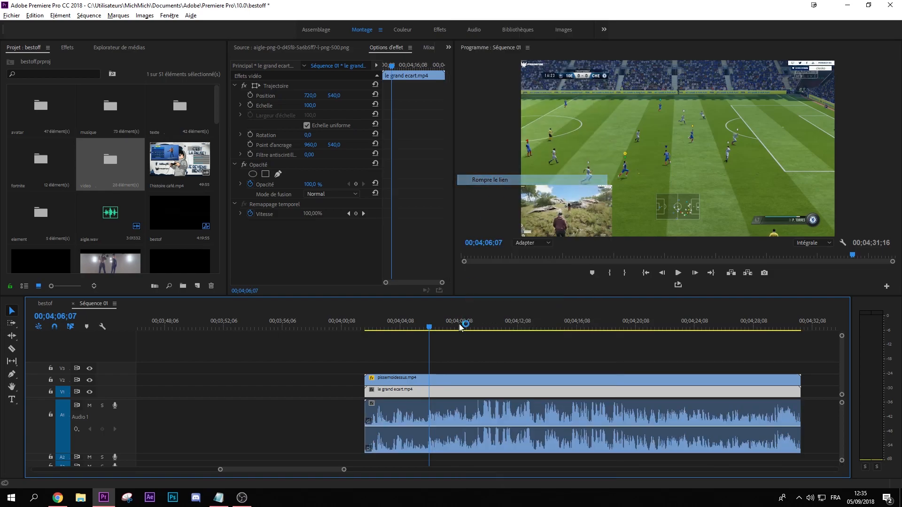
Try splitting only the video of le grand ecart.mp4 just after the playhead, and undo the cut.
left_click(445, 404)
key("c")
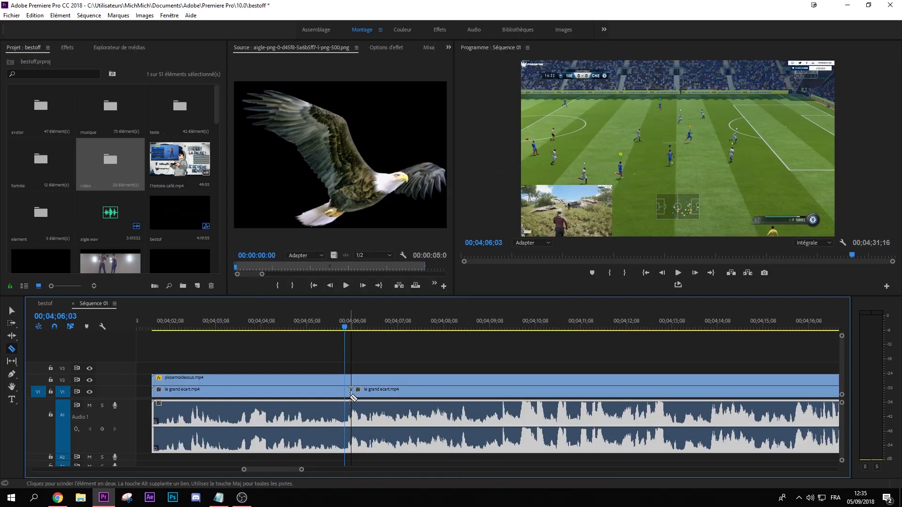
scroll(360, 437, "up", 2)
key("v")
key("c")
key("ctrl+z")
key("v")
Select the stacked clips with their audio, select pissemoidessus.mp4 alone, and check the clip commands available for the whole stack.
scroll(353, 374, "down", 4)
left_click_drag(316, 358, 349, 414)
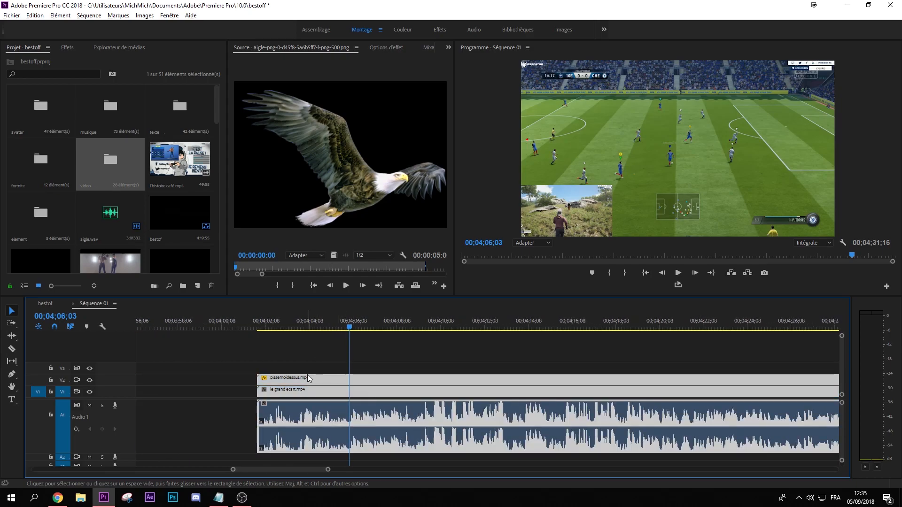
left_click(305, 357)
left_click(288, 378)
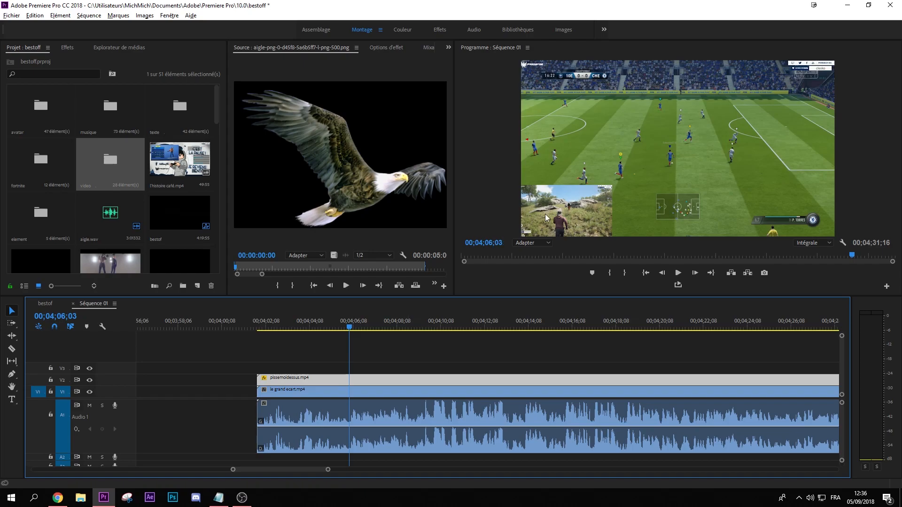
right_click(376, 376)
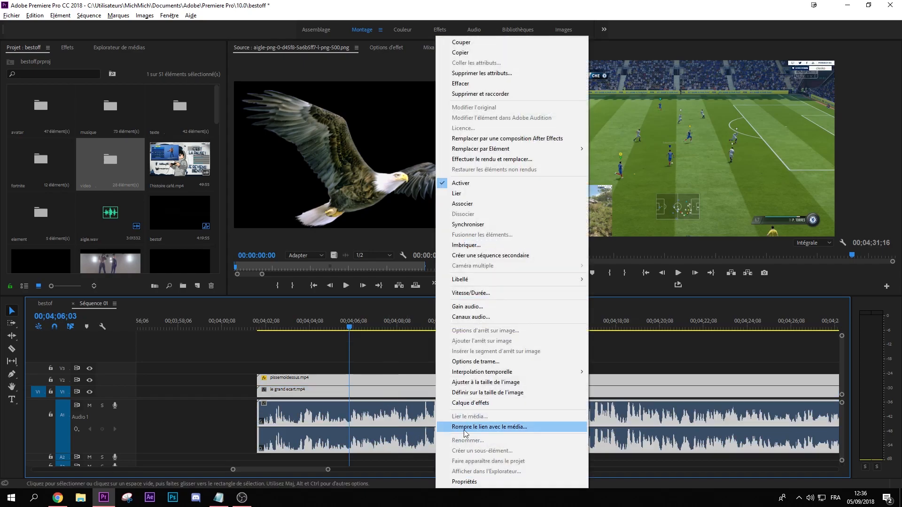
Disable both stacked videos and the audio together, and enable them again.
left_click_drag(375, 353, 413, 470)
right_click(416, 412)
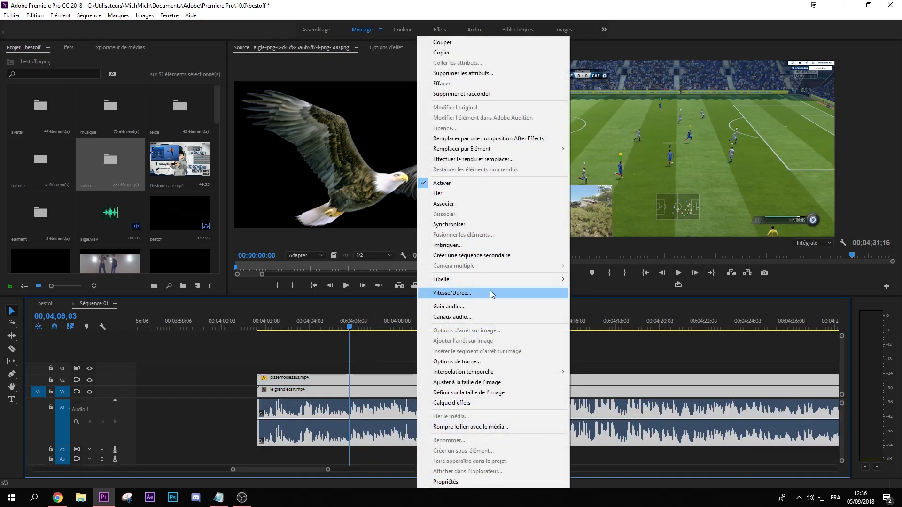
left_click(443, 183)
right_click(397, 380)
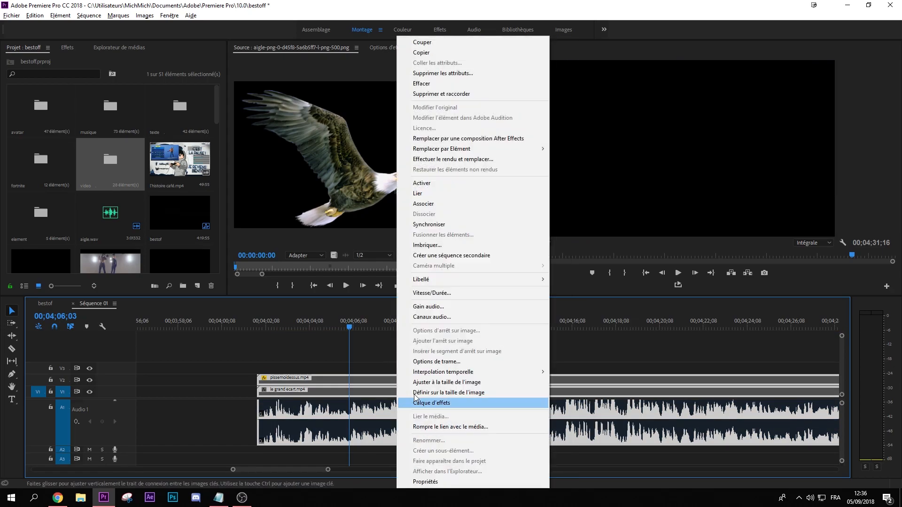
left_click(429, 183)
Link pissemoidessus.mp4, le grand ecart.mp4 and the audio together, and split the whole linked group with one Razor cut.
right_click(389, 381)
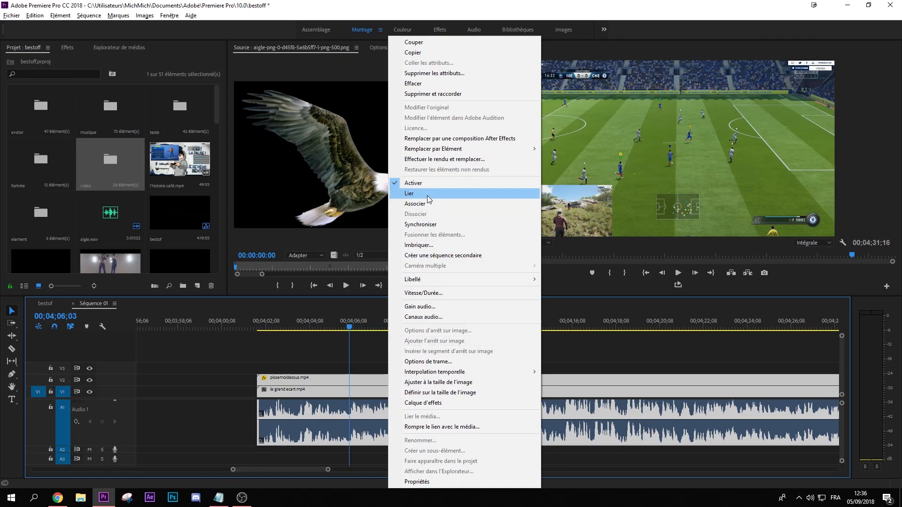
left_click(427, 195)
scroll(343, 390, "up", 3)
key("c")
key("space")
left_click(362, 382)
Split the linked clips again about 2.7 seconds after the first cut, ripple delete the piece between, and play across the join.
key("v")
left_click_drag(350, 317, 523, 327)
key("ctrl+k")
key("ctrl+z")
left_click(331, 327)
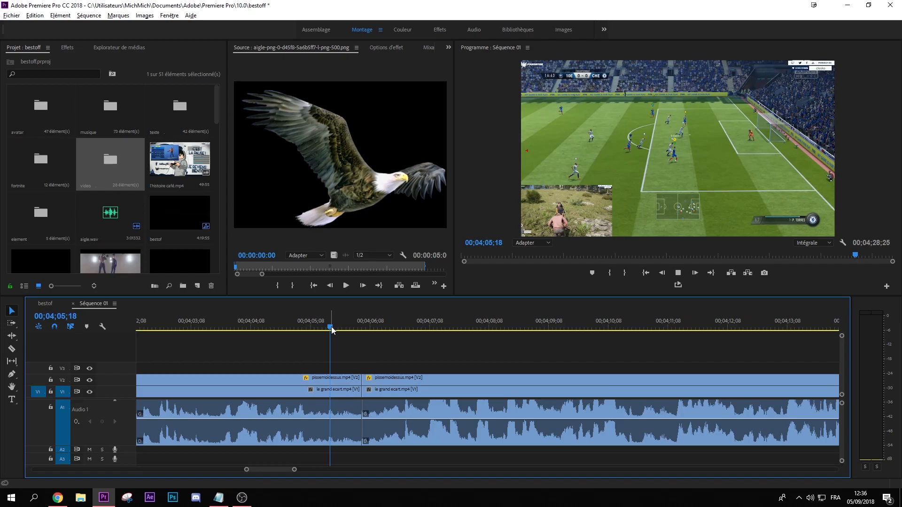